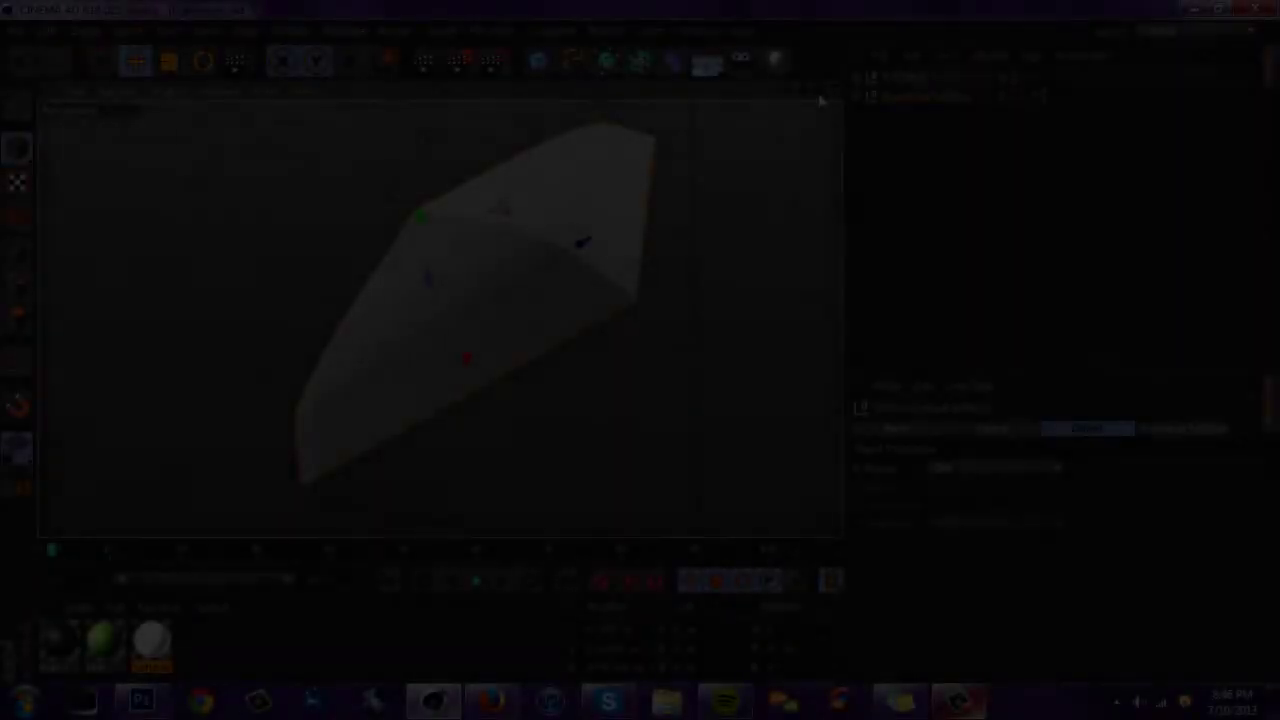
pyautogui.moveTo(789, 93); pyautogui.dragTo(704, 76)
pyautogui.moveTo(802, 93); pyautogui.dragTo(787, 24)
pyautogui.moveTo(788, 91); pyautogui.dragTo(225, 135)
pyautogui.moveTo(787, 91); pyautogui.dragTo(662, 150)
pyautogui.moveTo(817, 92); pyautogui.dragTo(931, 109)
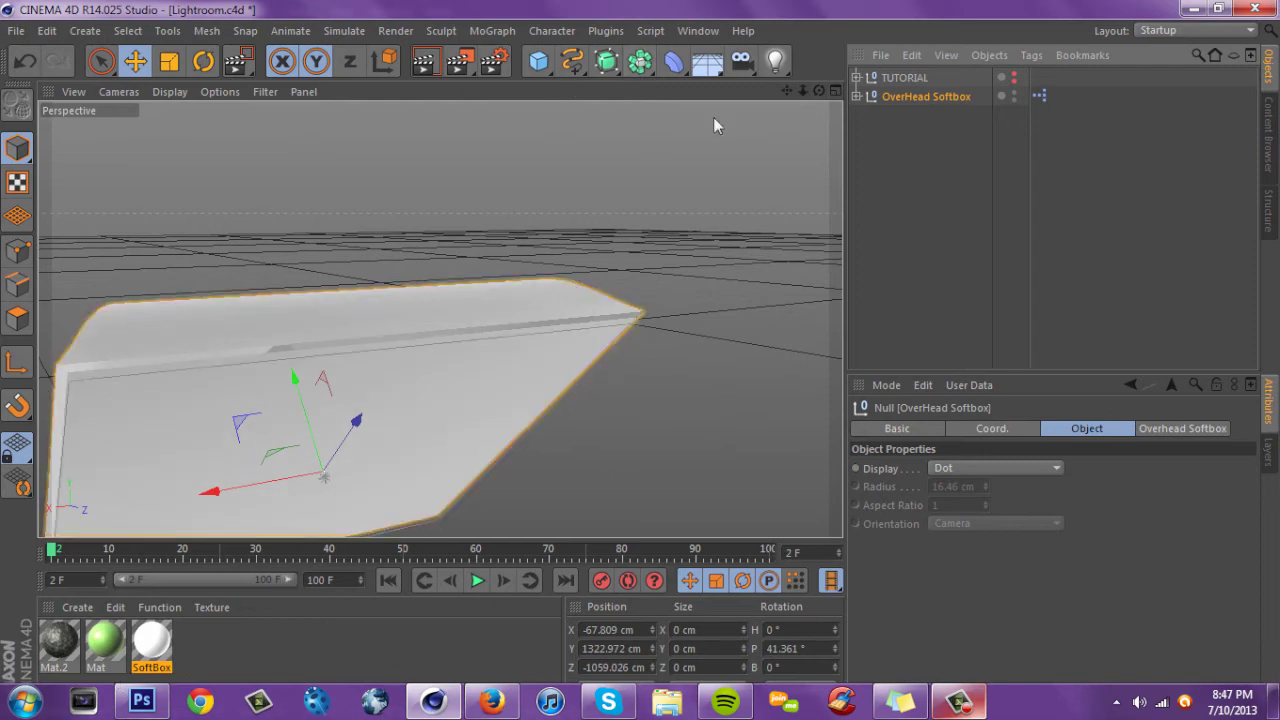
pyautogui.moveTo(786, 92); pyautogui.dragTo(615, 86)
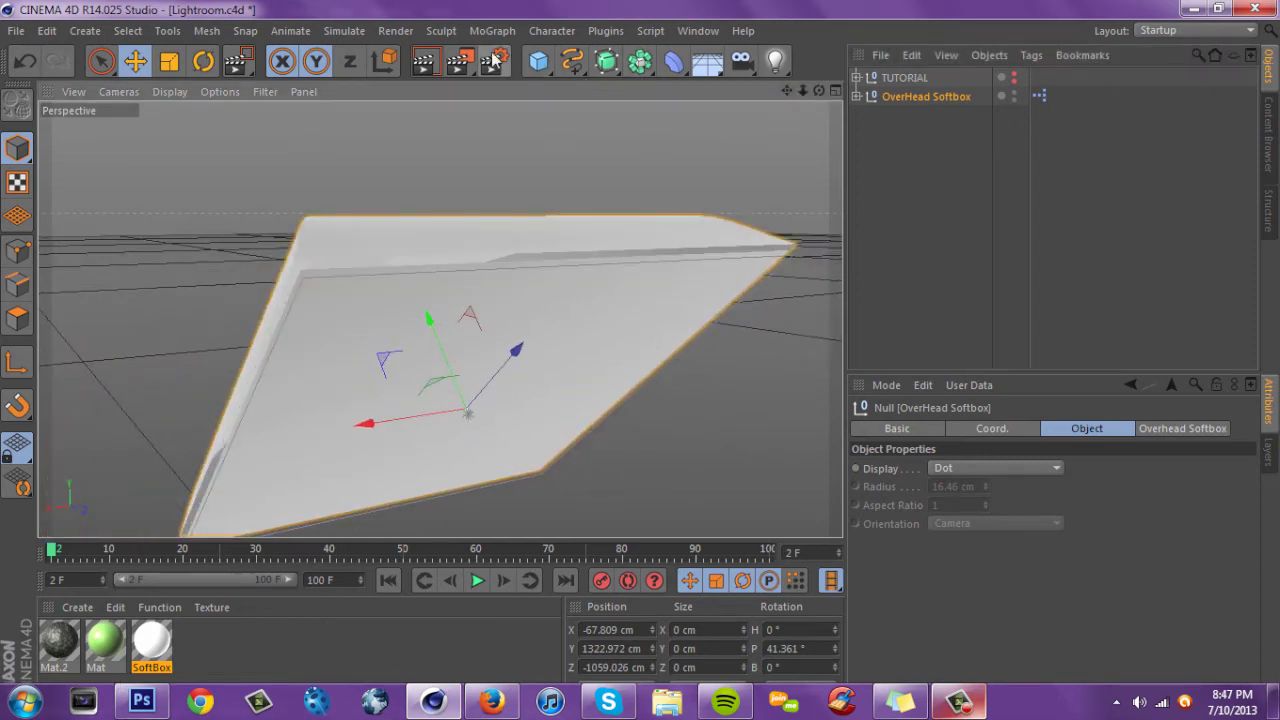
# Review the Sharpen Filter and Ambient Occlusion settings in the render settings
pyautogui.click(493, 60)
pyautogui.click(145, 299)
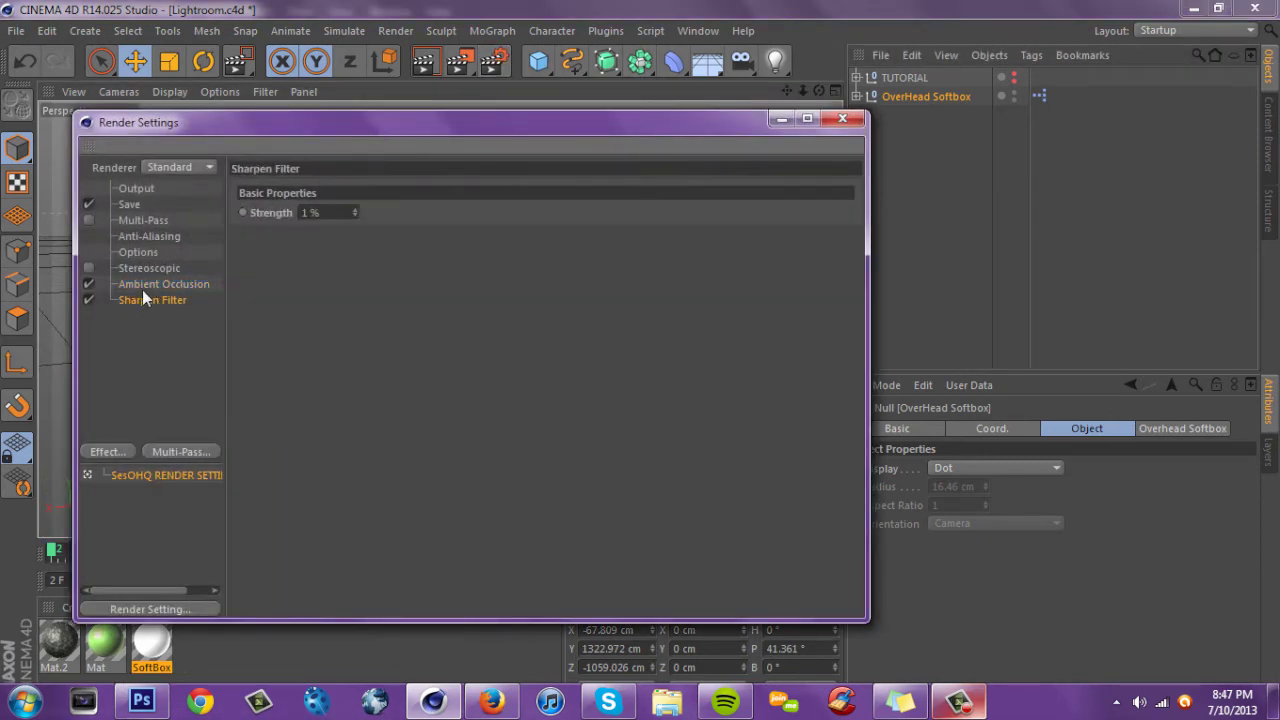
pyautogui.click(141, 286)
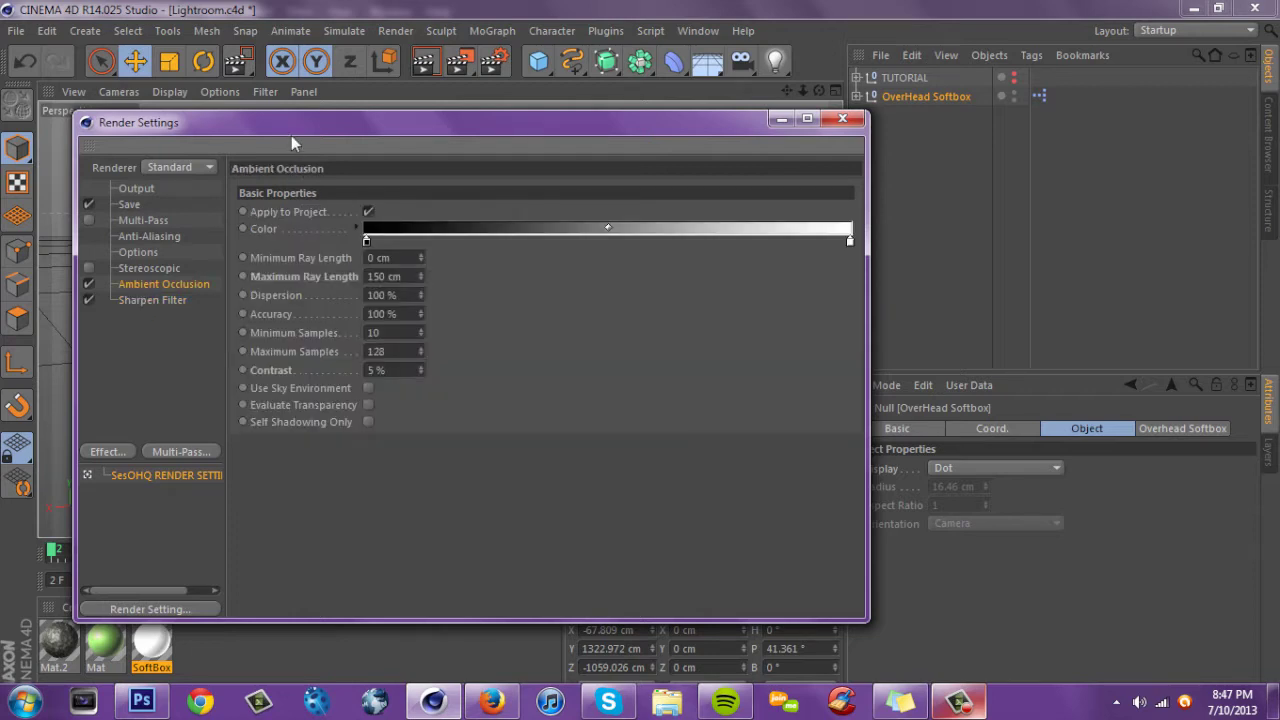
pyautogui.moveTo(291, 129); pyautogui.dragTo(253, 98)
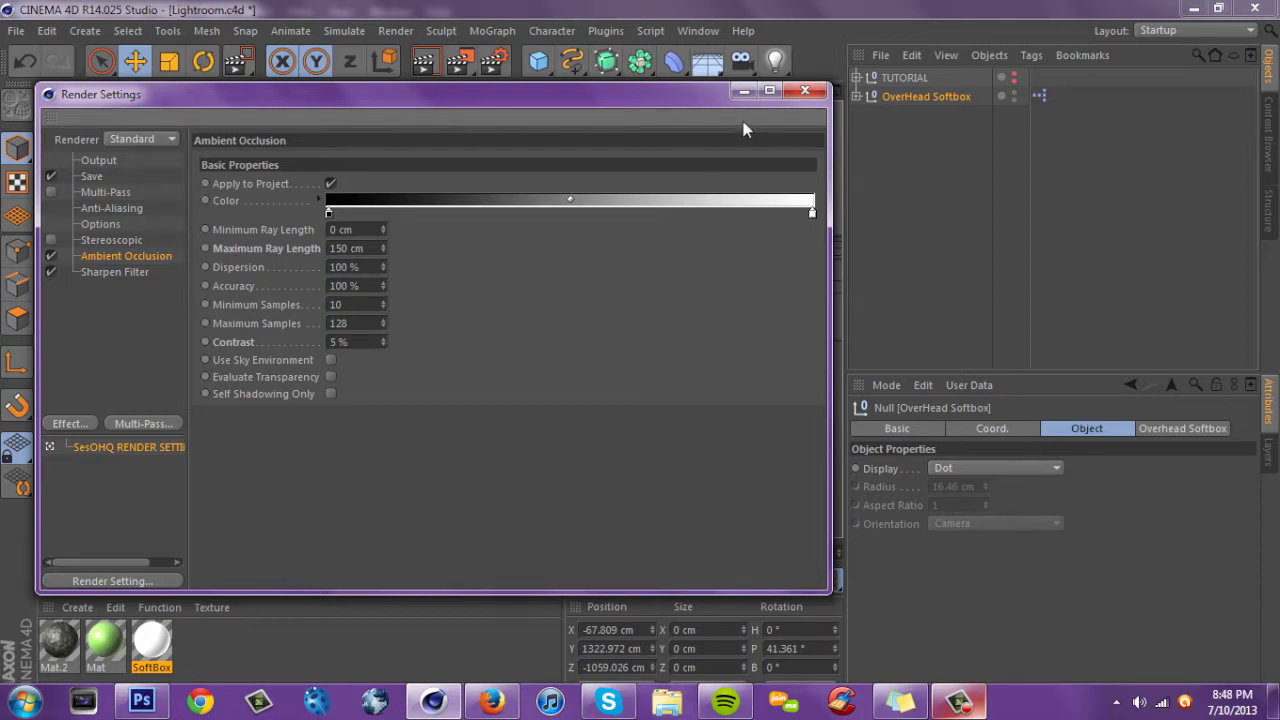
pyautogui.click(812, 90)
# Make the TUTORIAL text group visible in the scene and select it
pyautogui.moveTo(807, 91); pyautogui.dragTo(715, 91)
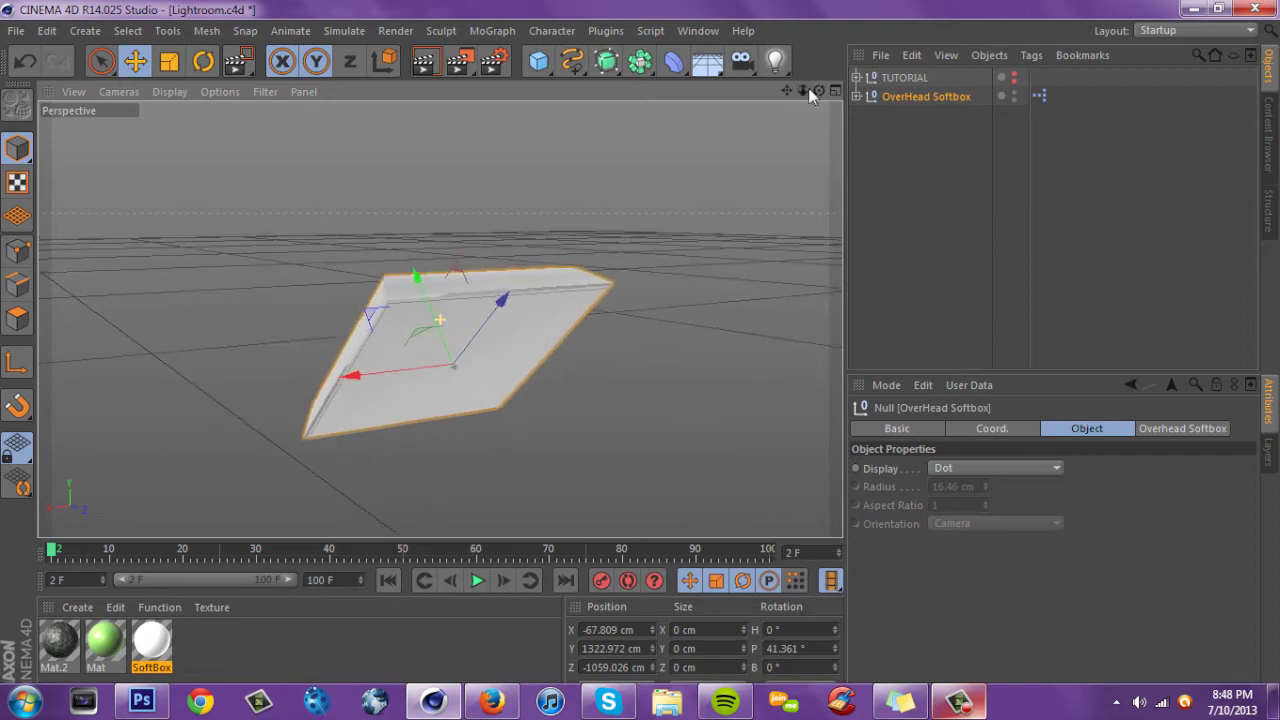
pyautogui.click(1013, 75)
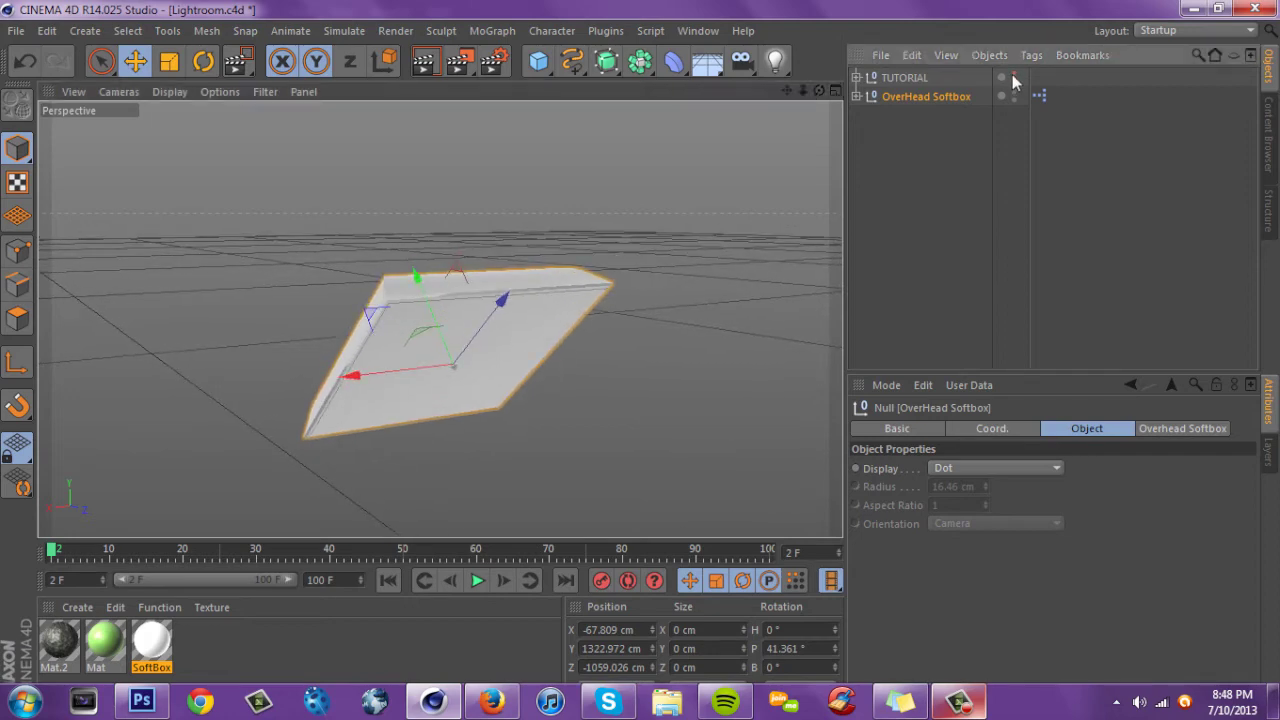
pyautogui.click(917, 80)
pyautogui.moveTo(820, 92); pyautogui.dragTo(870, 91)
pyautogui.moveTo(787, 91); pyautogui.dragTo(892, 2)
pyautogui.moveTo(803, 91); pyautogui.dragTo(780, 38)
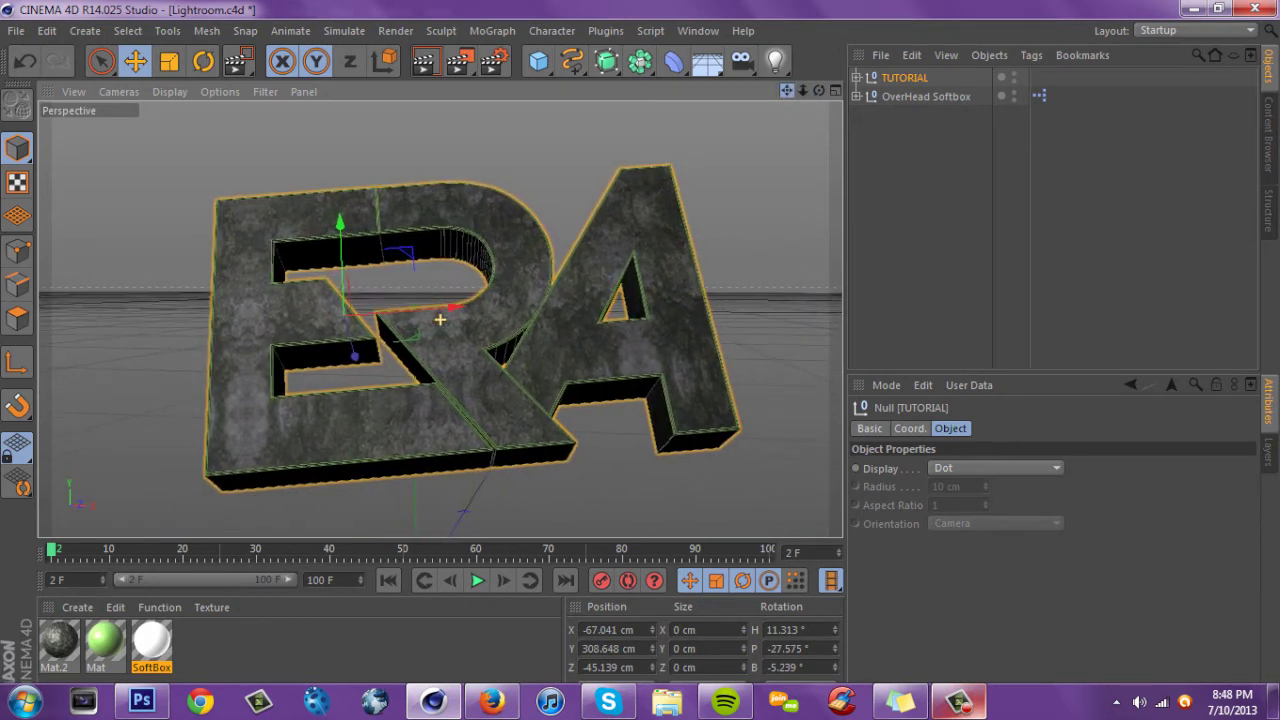
pyautogui.click(908, 81)
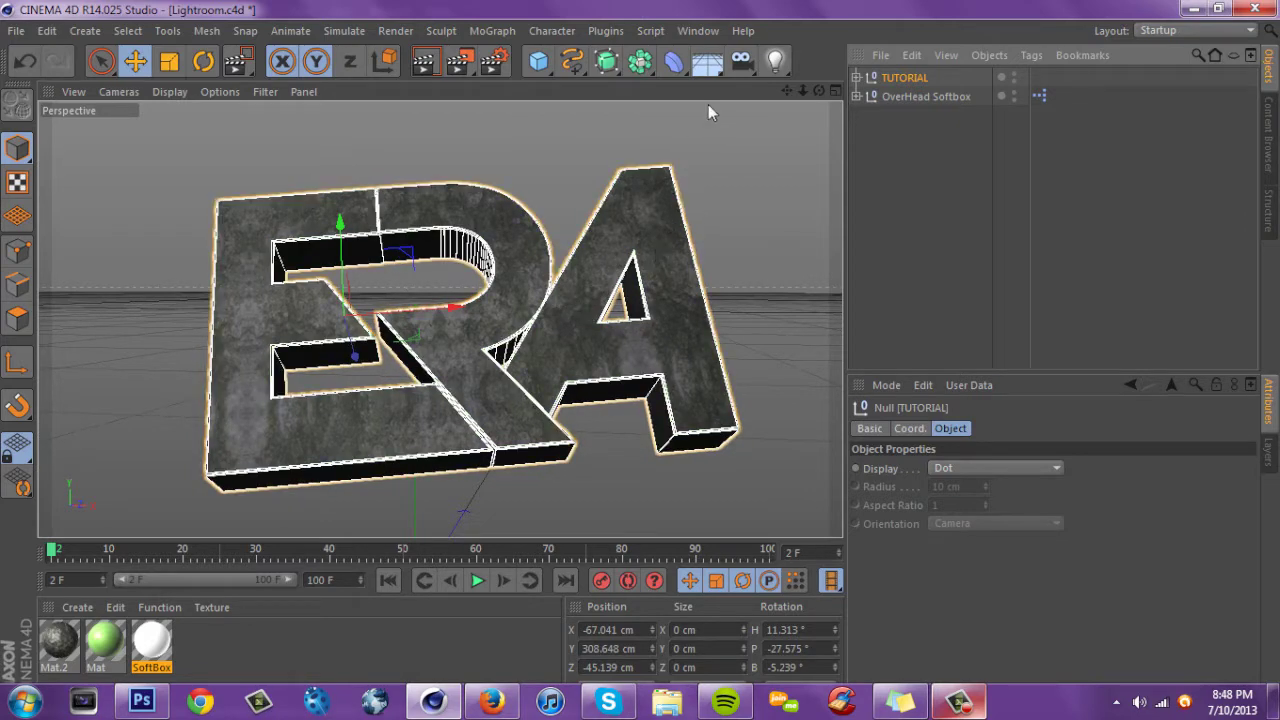
# Add a camera to the scene and frame the ERA letters through it
pyautogui.click(740, 63)
pyautogui.click(809, 88)
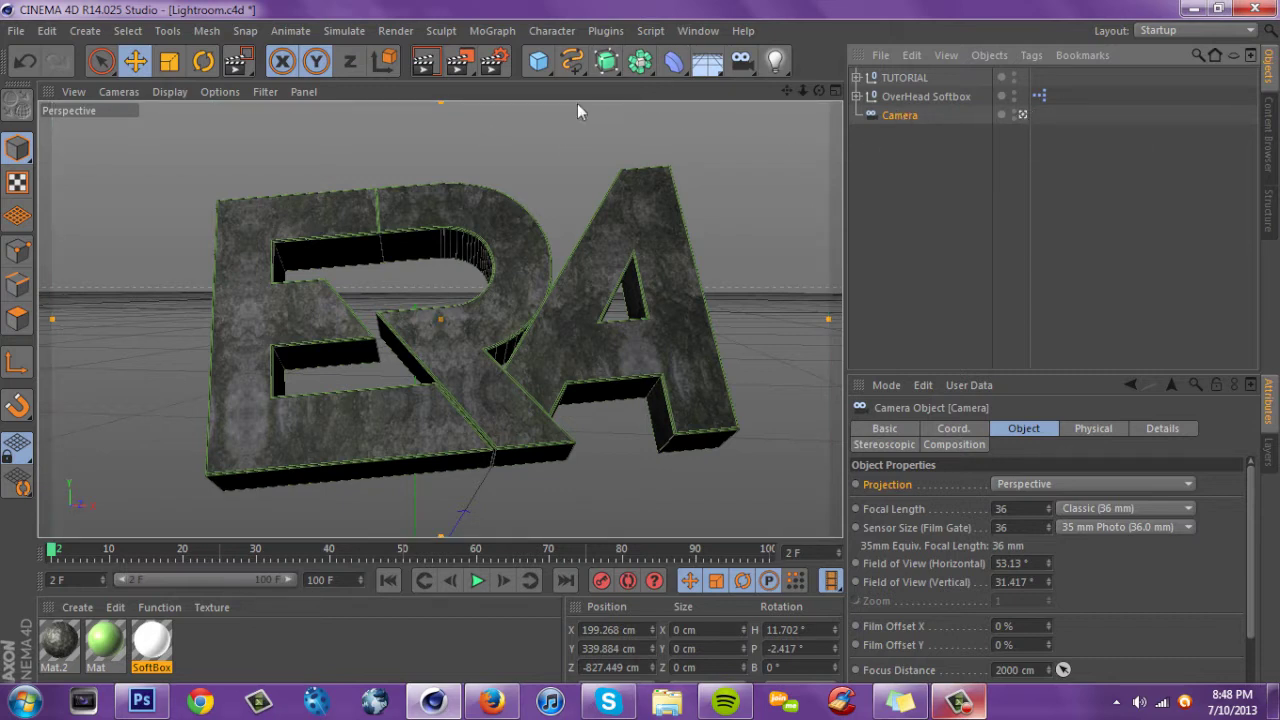
pyautogui.moveTo(787, 91); pyautogui.dragTo(776, 84)
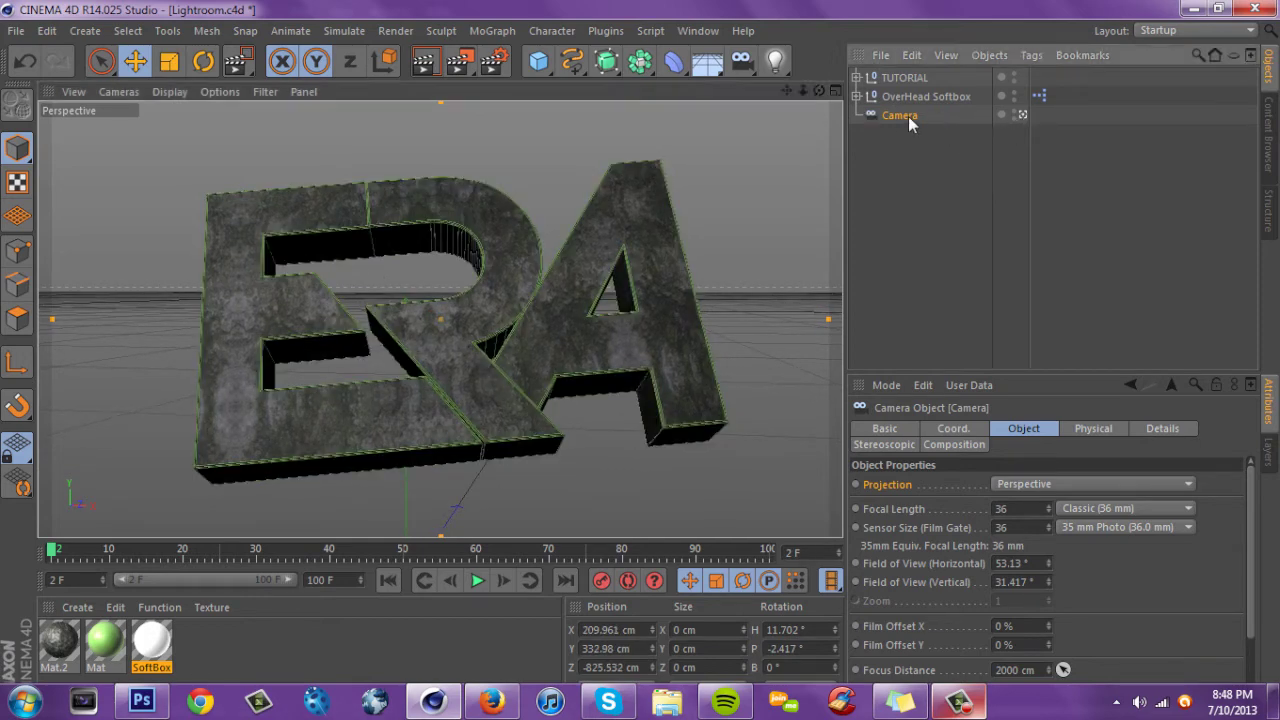
# Leave the camera view to see the scene from outside, then return to it and reframe the letters from a lower angle
pyautogui.click(1024, 115)
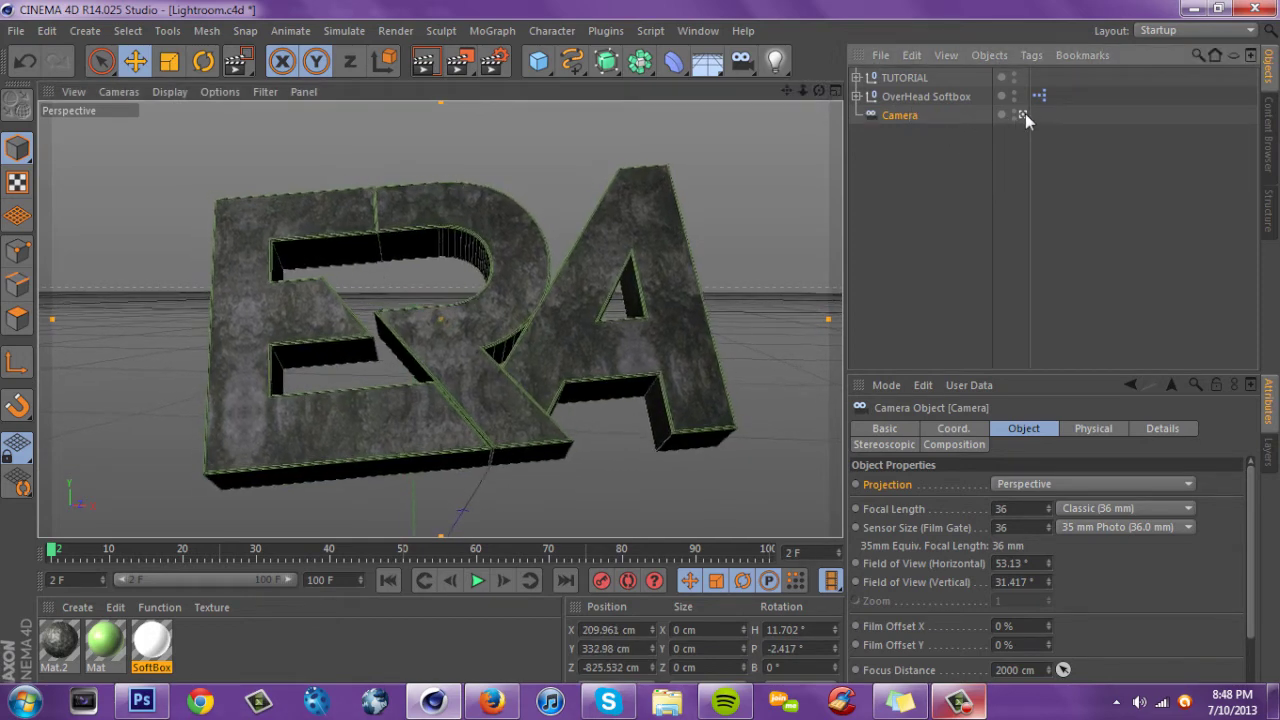
pyautogui.moveTo(803, 91); pyautogui.dragTo(1034, 112)
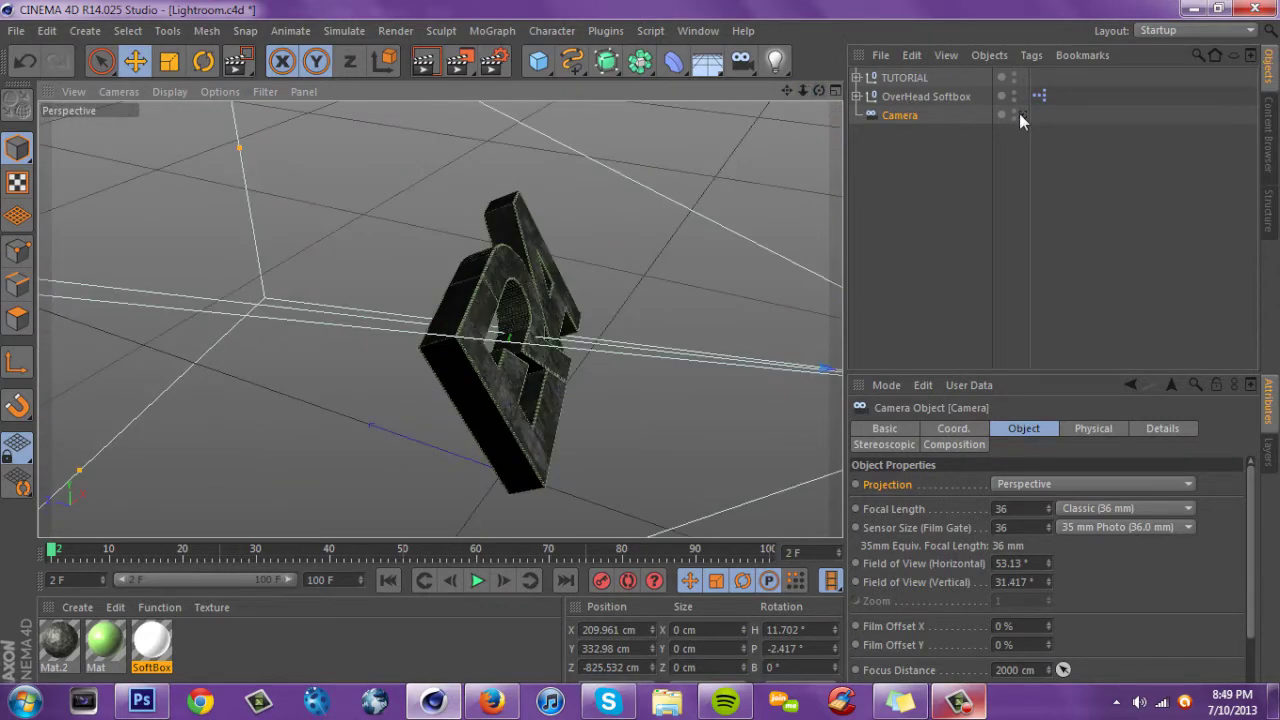
pyautogui.click(1019, 114)
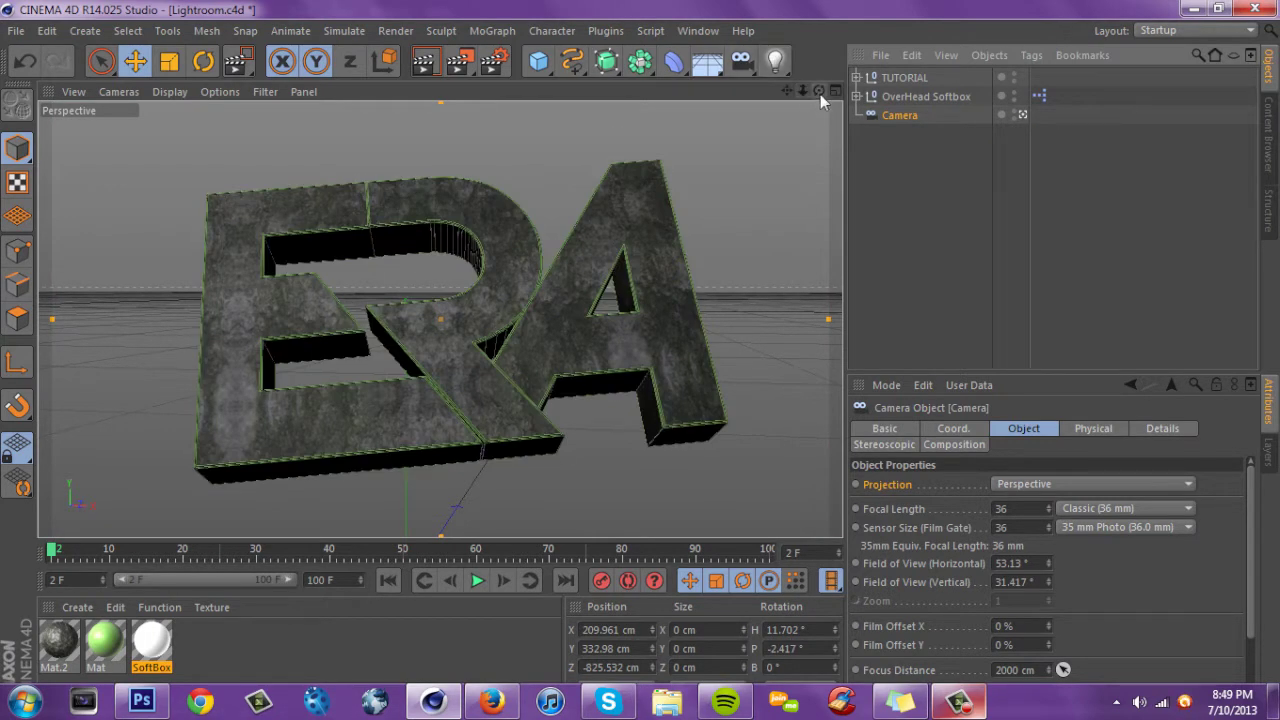
pyautogui.moveTo(820, 94); pyautogui.dragTo(807, 61)
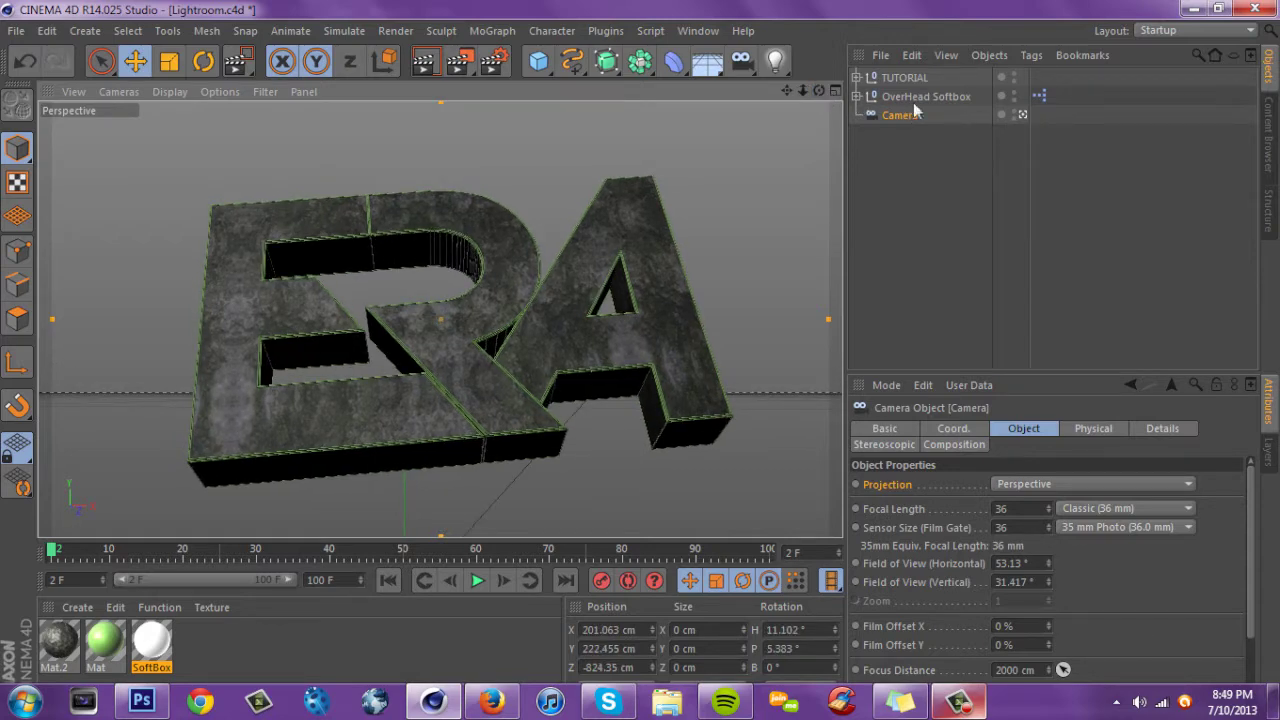
# Add an Omni light and place it in front of the letters at about X 122, Y 250, Z -338 cm
pyautogui.moveTo(781, 62); pyautogui.dragTo(779, 12)
pyautogui.moveTo(803, 89); pyautogui.dragTo(804, 94)
pyautogui.moveTo(462, 458); pyautogui.dragTo(352, 245)
pyautogui.moveTo(703, 301); pyautogui.dragTo(730, 358)
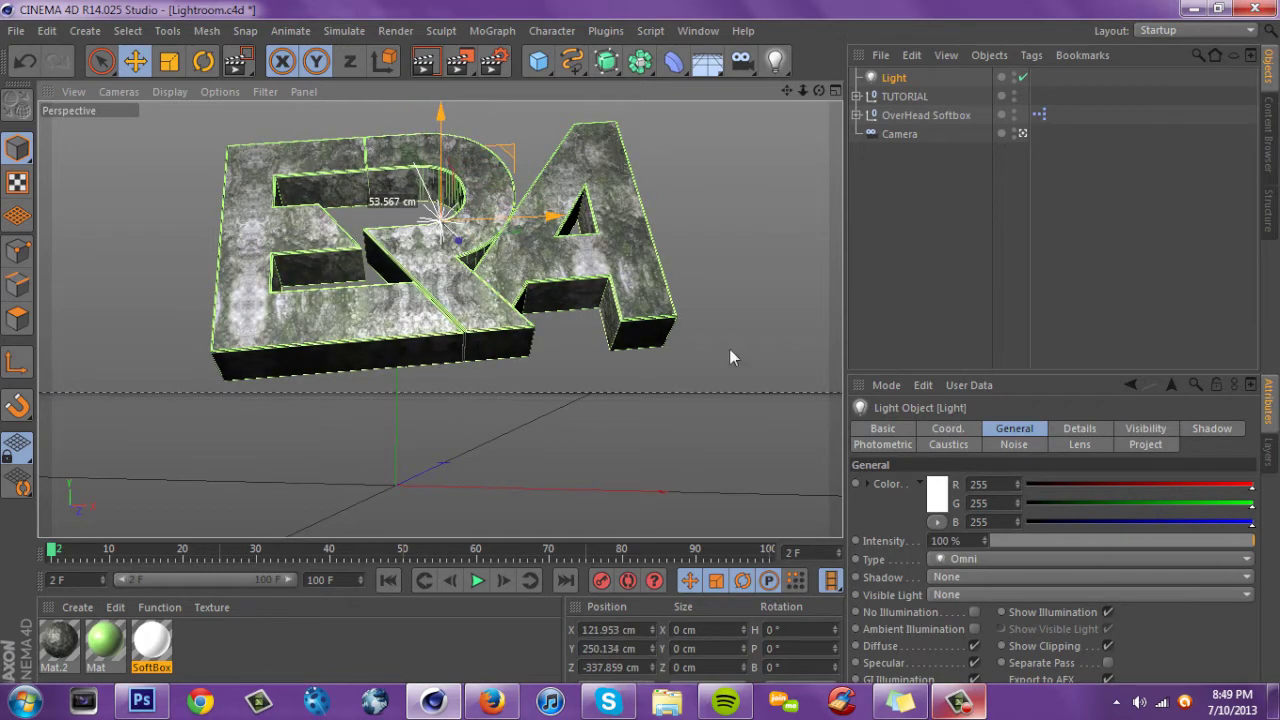
# Change the light's type to Spot and move it to about X 74, Y 284, Z -558 cm
pyautogui.click(981, 560)
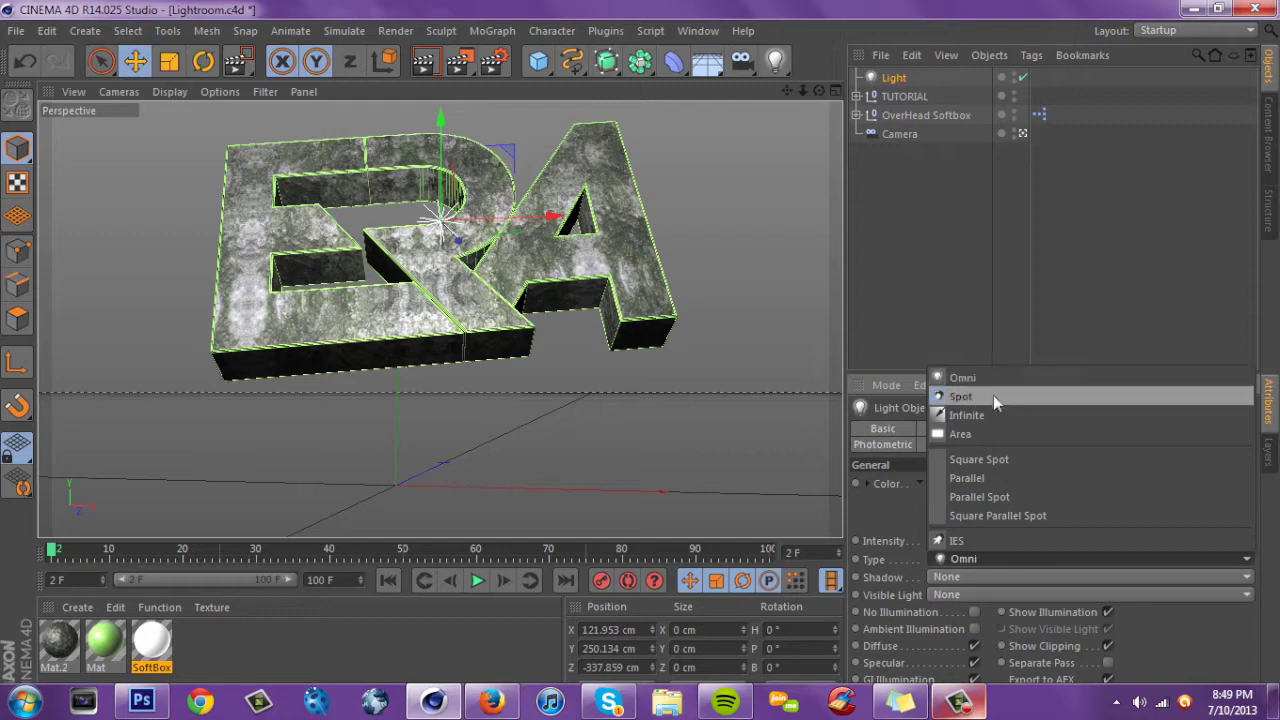
pyautogui.click(995, 399)
pyautogui.moveTo(502, 358); pyautogui.dragTo(443, 319)
pyautogui.moveTo(406, 207); pyautogui.dragTo(260, 147)
# Try the Area type for the light with the overhead softbox hidden, moving the light to about X 132, Y 291 cm
pyautogui.click(985, 559)
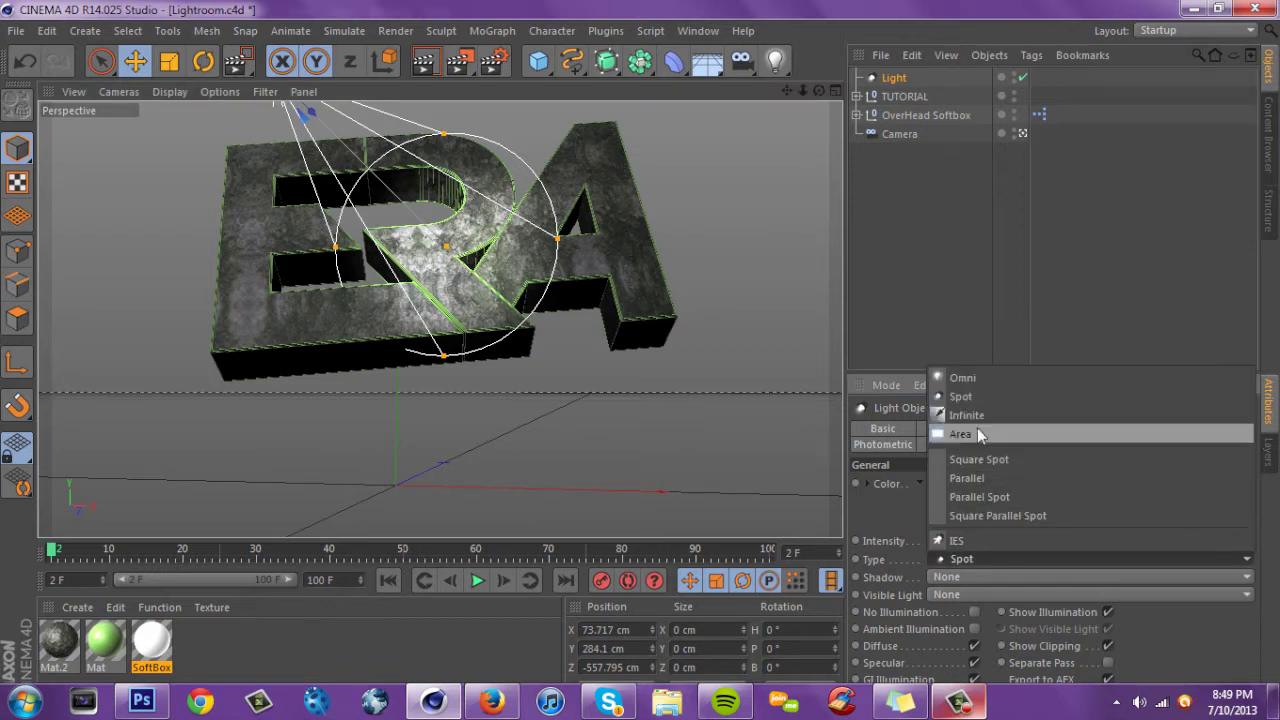
pyautogui.click(977, 433)
pyautogui.moveTo(590, 370); pyautogui.dragTo(779, 495)
pyautogui.moveTo(819, 91)
pyautogui.mouseDown()
pyautogui.moveTo(819, 106)
pyautogui.moveTo(890, 145)
pyautogui.moveTo(880, 112)
pyautogui.moveTo(821, 90)
pyautogui.mouseUp()
pyautogui.click(1013, 116)
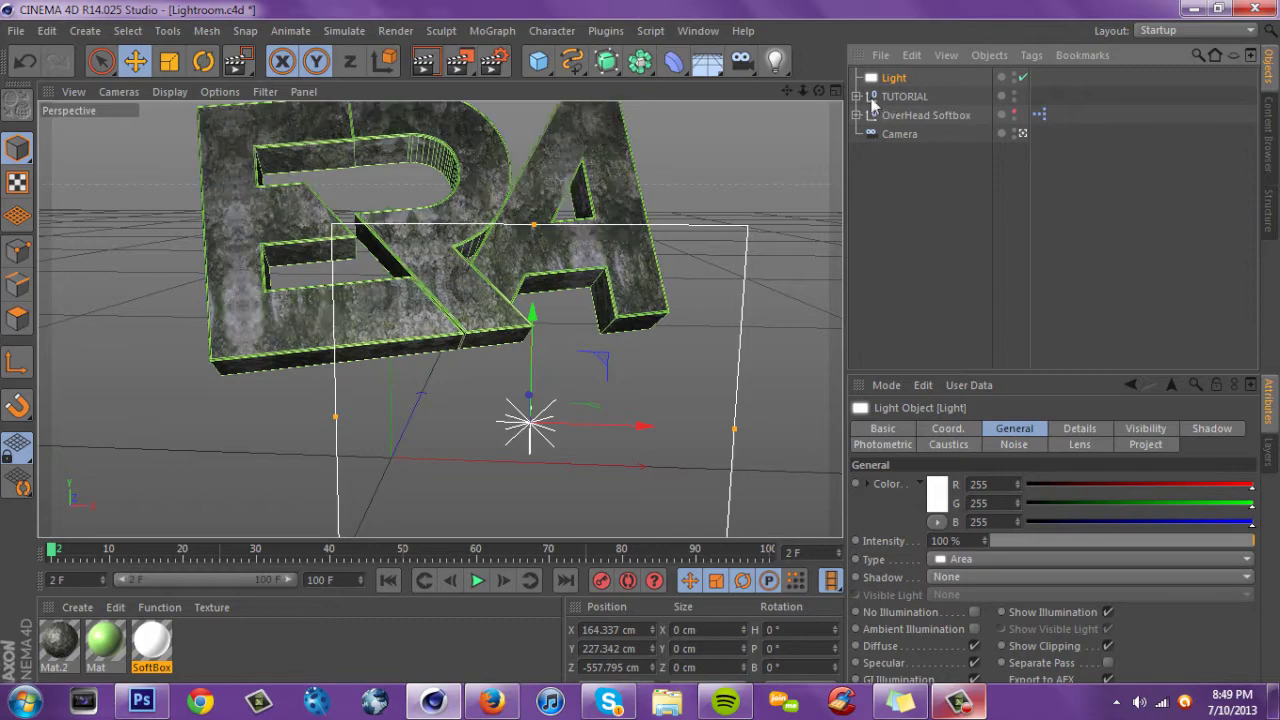
pyautogui.moveTo(605, 356); pyautogui.dragTo(572, 245)
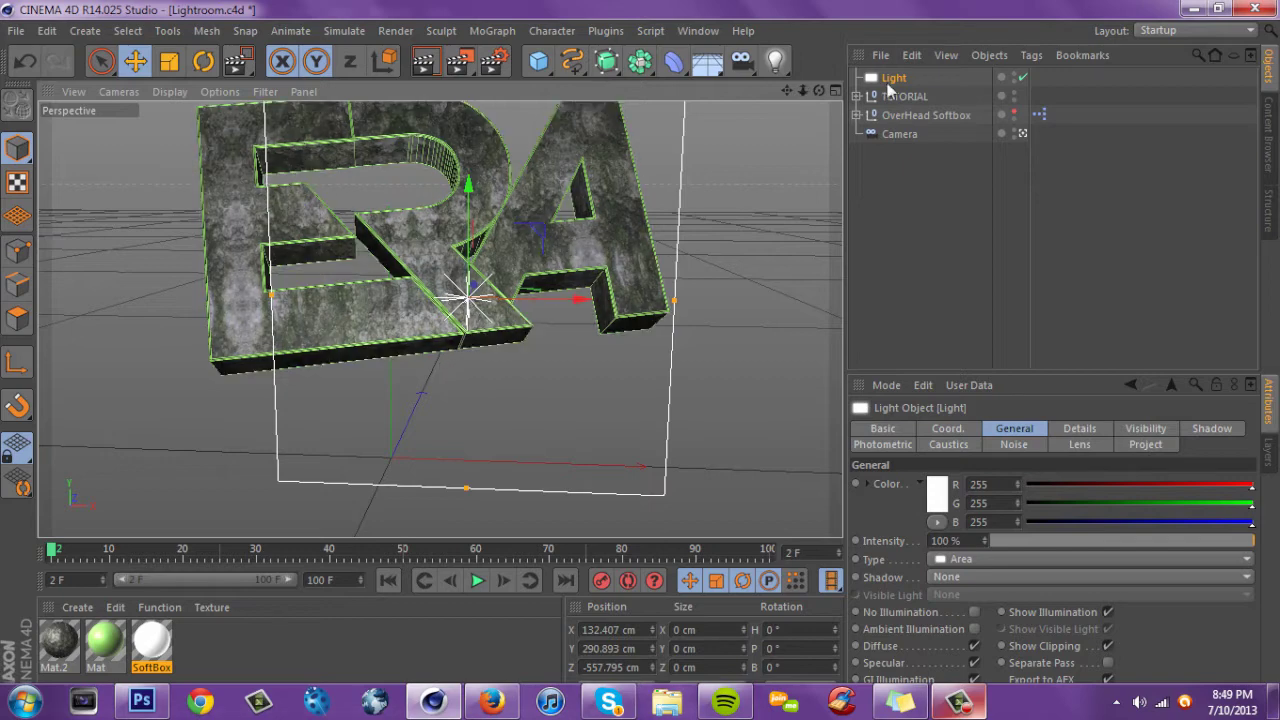
# Set the light's type to Omni and make the overhead softbox visible again
pyautogui.click(1040, 559)
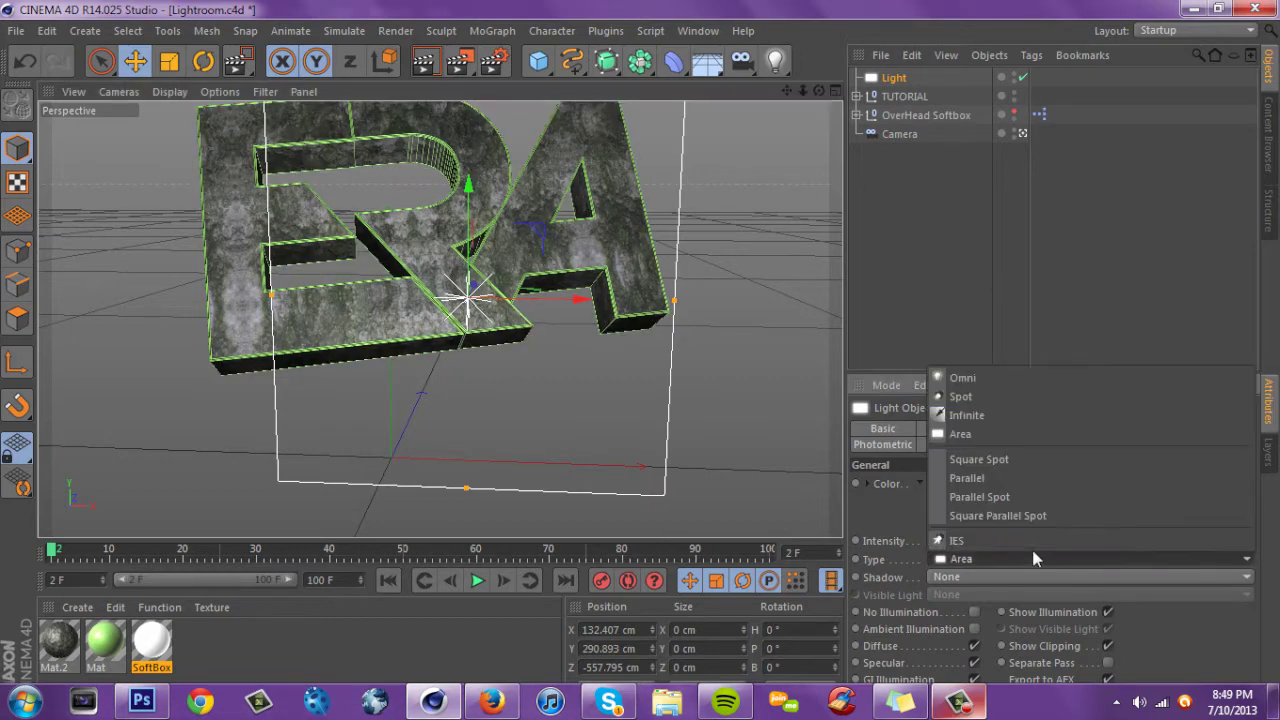
pyautogui.click(975, 378)
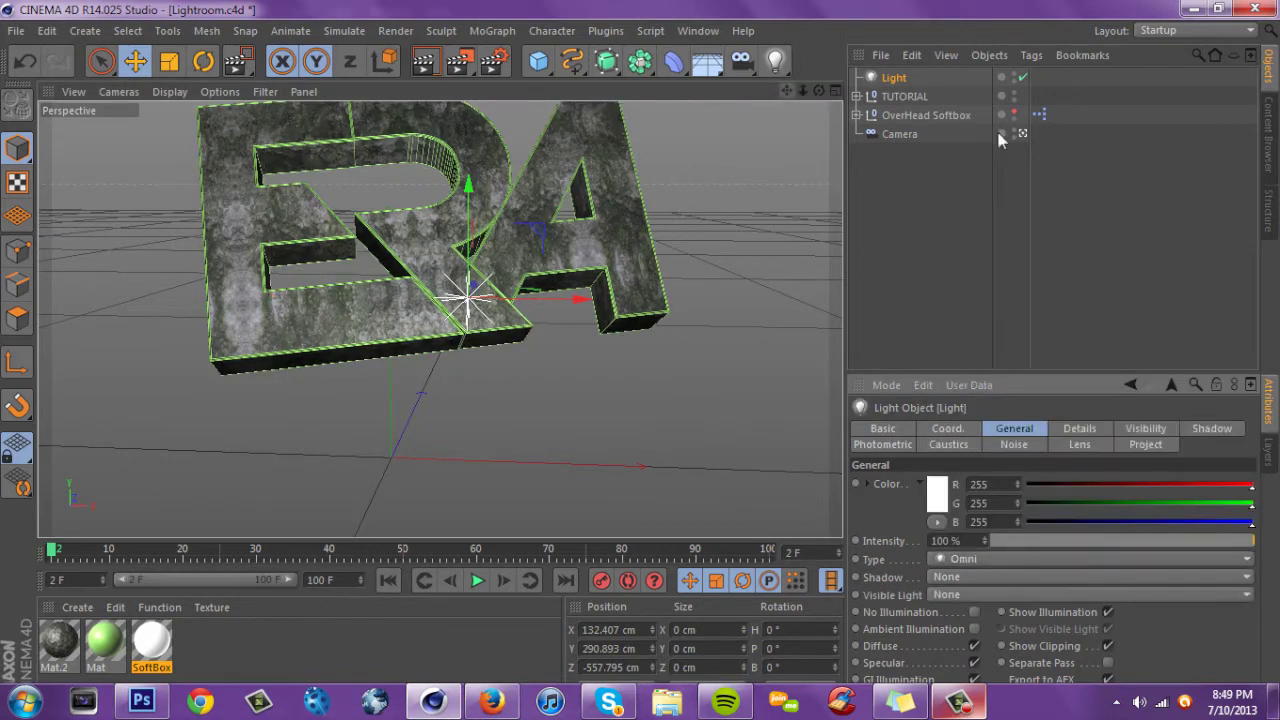
pyautogui.click(934, 115)
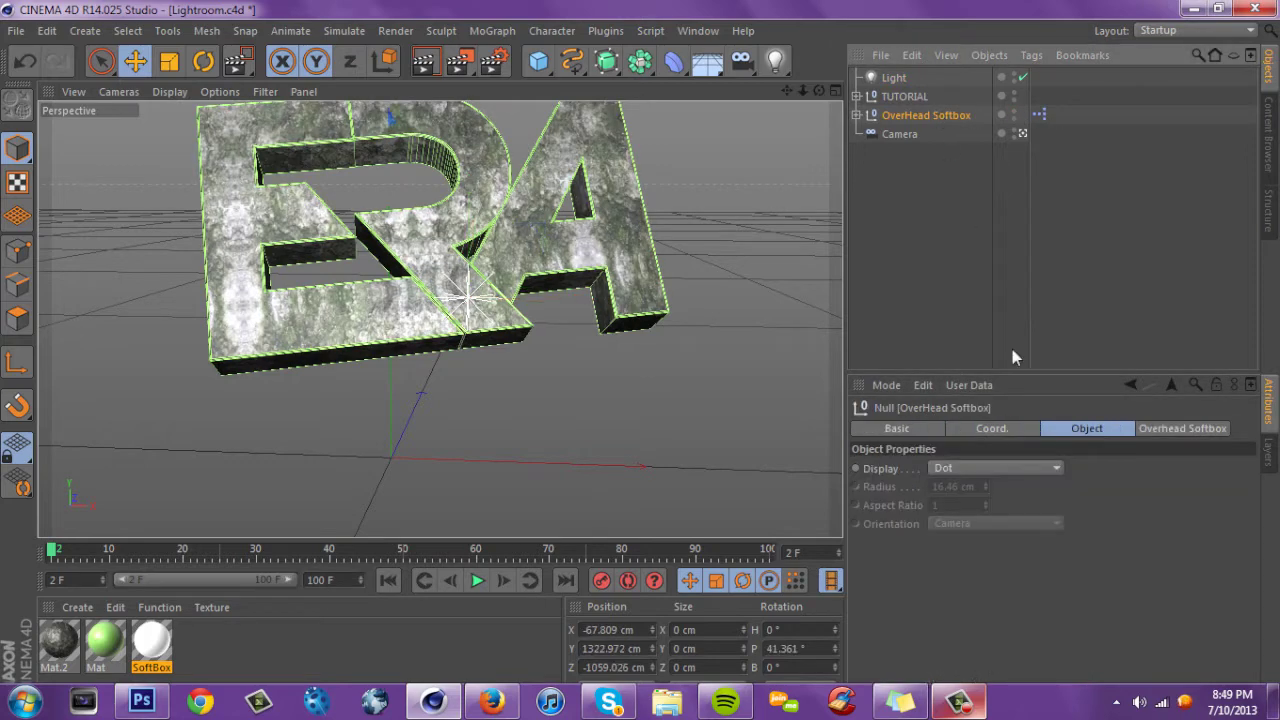
# Set the intensity of the light inside the OverHead Softbox group to 35 %
pyautogui.click(859, 116)
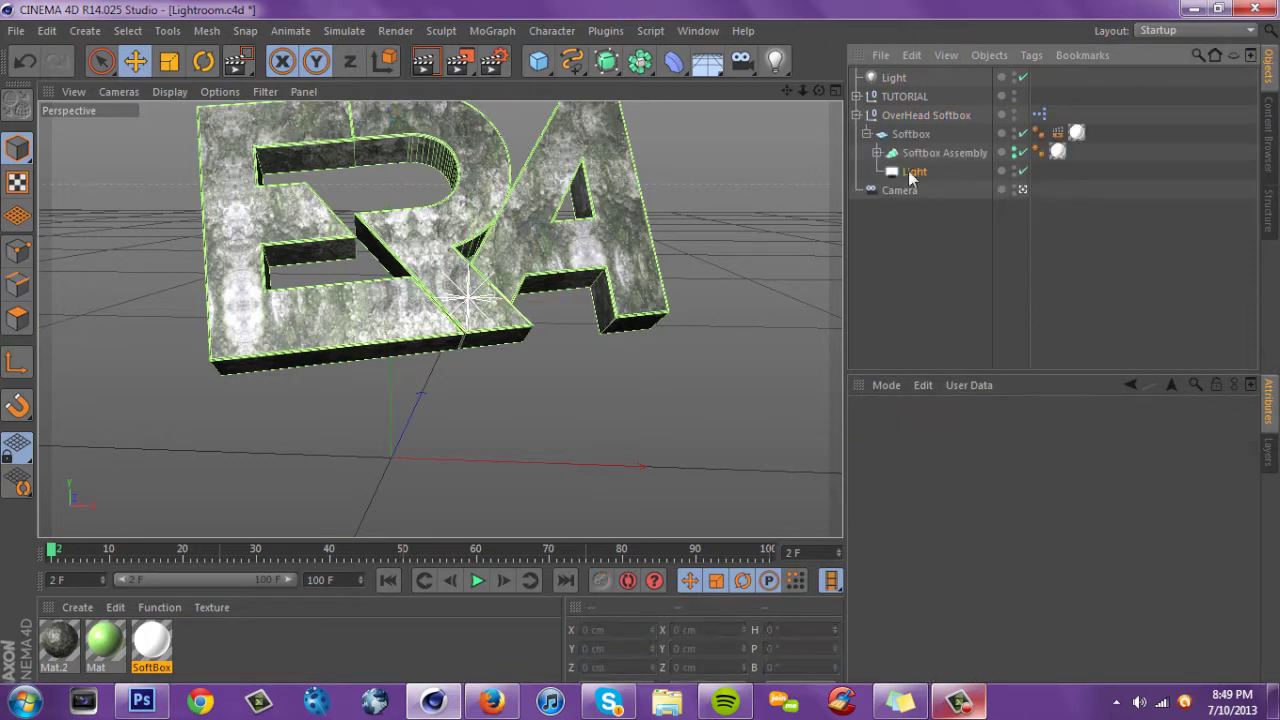
pyautogui.click(912, 173)
pyautogui.moveTo(1105, 543); pyautogui.dragTo(1088, 545)
pyautogui.click(859, 116)
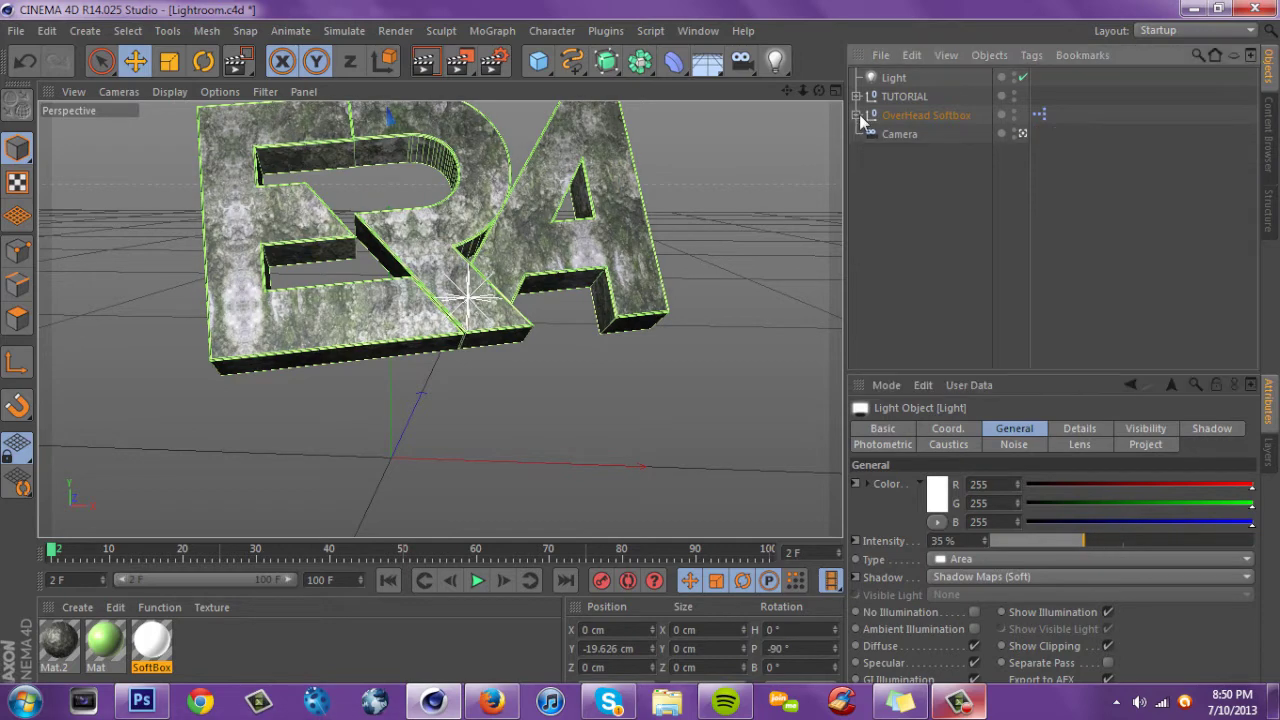
# Move the Omni light beside the upper part of the E, at about X -145, Y 442 cm
pyautogui.click(888, 79)
pyautogui.moveTo(787, 91); pyautogui.dragTo(904, 180)
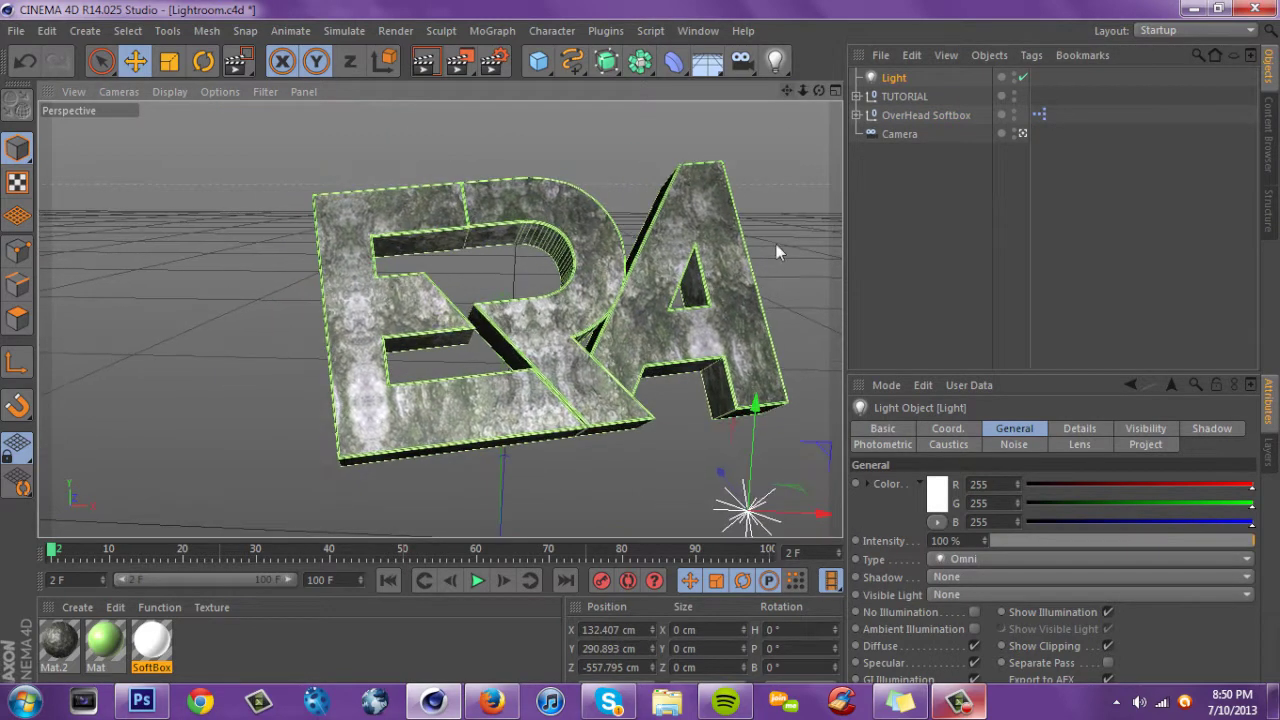
pyautogui.moveTo(779, 400); pyautogui.dragTo(222, 86)
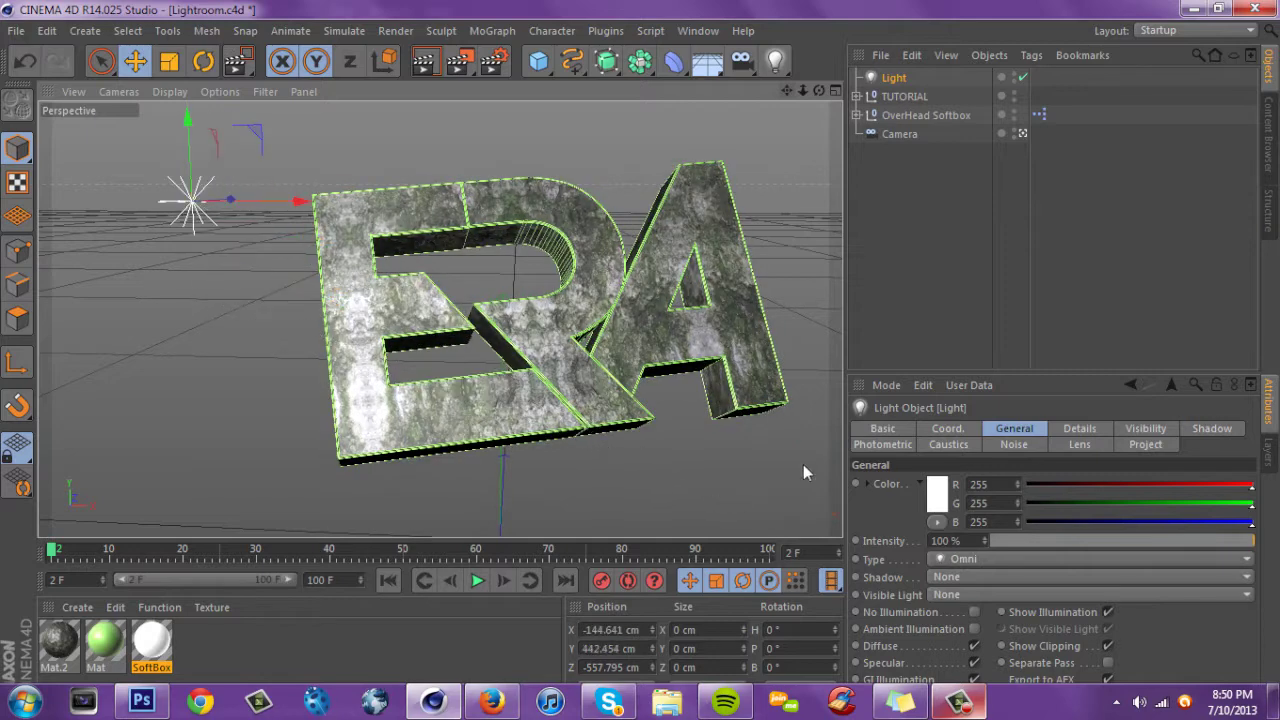
# Duplicate the Omni light, spread the two lights around the letters and shift the copy to about Z -509 cm
pyautogui.keyDown('ctrl'); pyautogui.moveTo(318, 268); pyautogui.dragTo(916, 221); pyautogui.keyUp('ctrl')
pyautogui.moveTo(819, 91); pyautogui.dragTo(950, 115)
pyautogui.moveTo(678, 284); pyautogui.dragTo(986, 278)
pyautogui.click(894, 100)
pyautogui.moveTo(680, 408); pyautogui.dragTo(230, 442)
pyautogui.moveTo(468, 456); pyautogui.dragTo(402, 378)
pyautogui.click(892, 79)
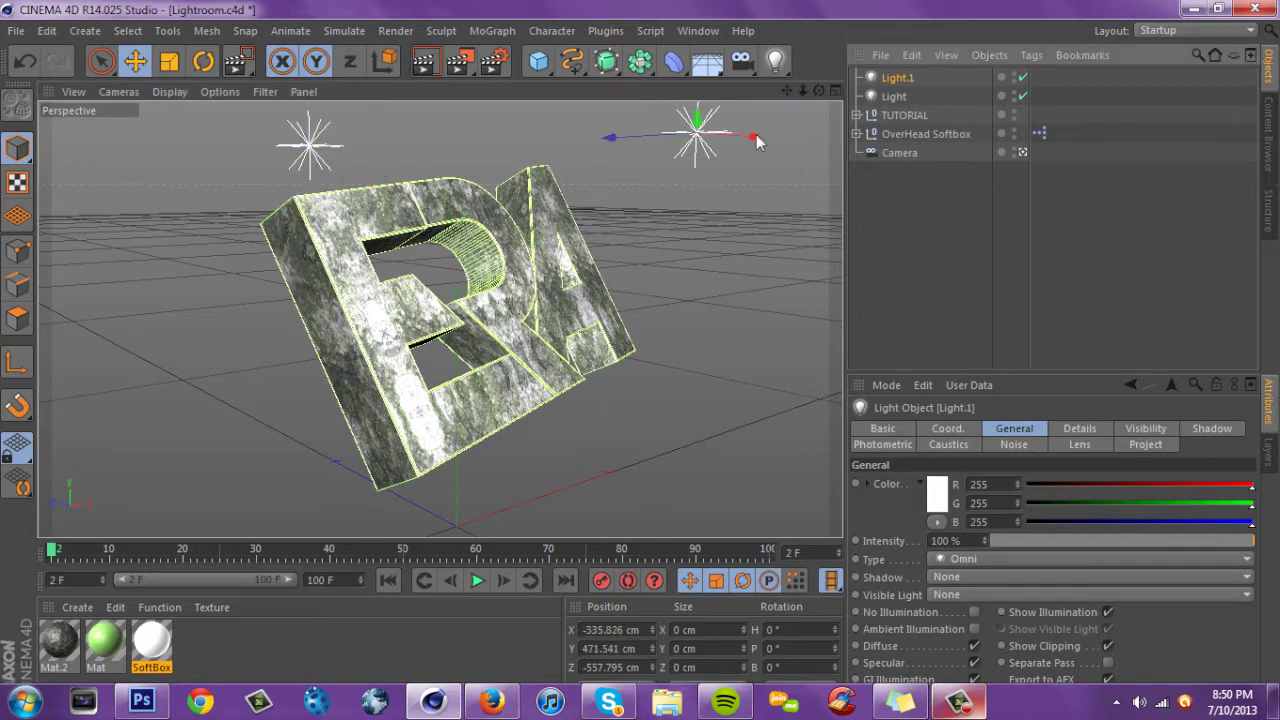
pyautogui.moveTo(662, 144); pyautogui.dragTo(588, 147)
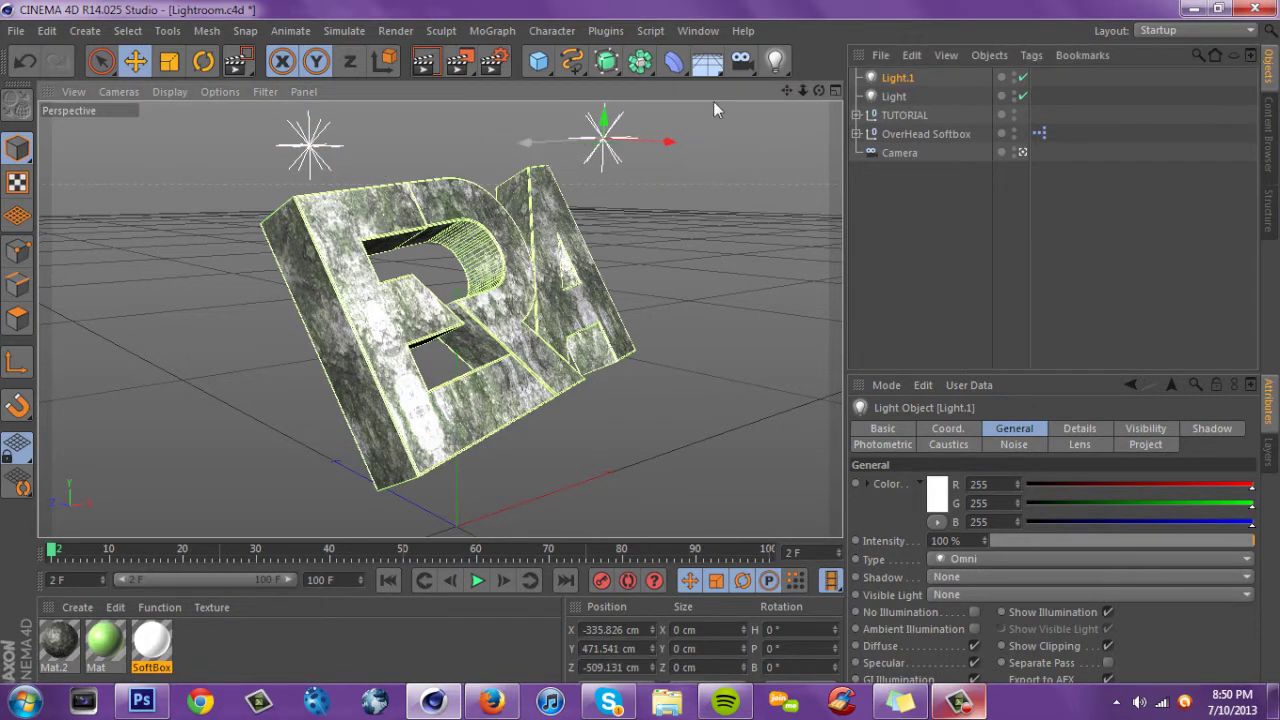
# Place the copied light above the A at about X 223, Y 517 cm and the original above the E at about X -218, Y 494 cm
pyautogui.moveTo(802, 91)
pyautogui.mouseDown()
pyautogui.moveTo(790, 91)
pyautogui.moveTo(824, 91)
pyautogui.moveTo(790, 92)
pyautogui.mouseUp()
pyautogui.moveTo(428, 303); pyautogui.dragTo(719, 280)
pyautogui.click(894, 96)
pyautogui.moveTo(243, 318); pyautogui.dragTo(366, 365)
# Lower the intensity of the original Omni light near the E to 22 %
pyautogui.scroll(4, 375, 377)
pyautogui.scroll(3, 606, 262)
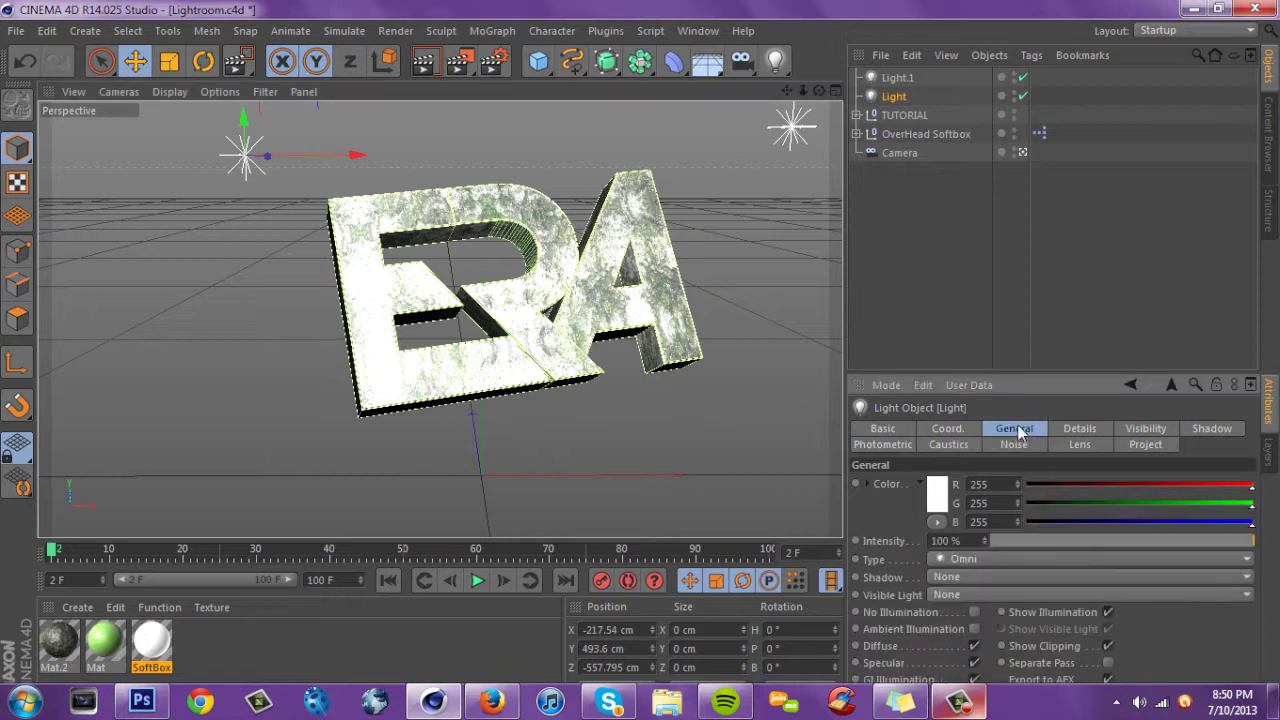
pyautogui.moveTo(1090, 545); pyautogui.dragTo(1057, 540)
# Set the intensity of the copied light, Light.1, to 25 %
pyautogui.click(890, 79)
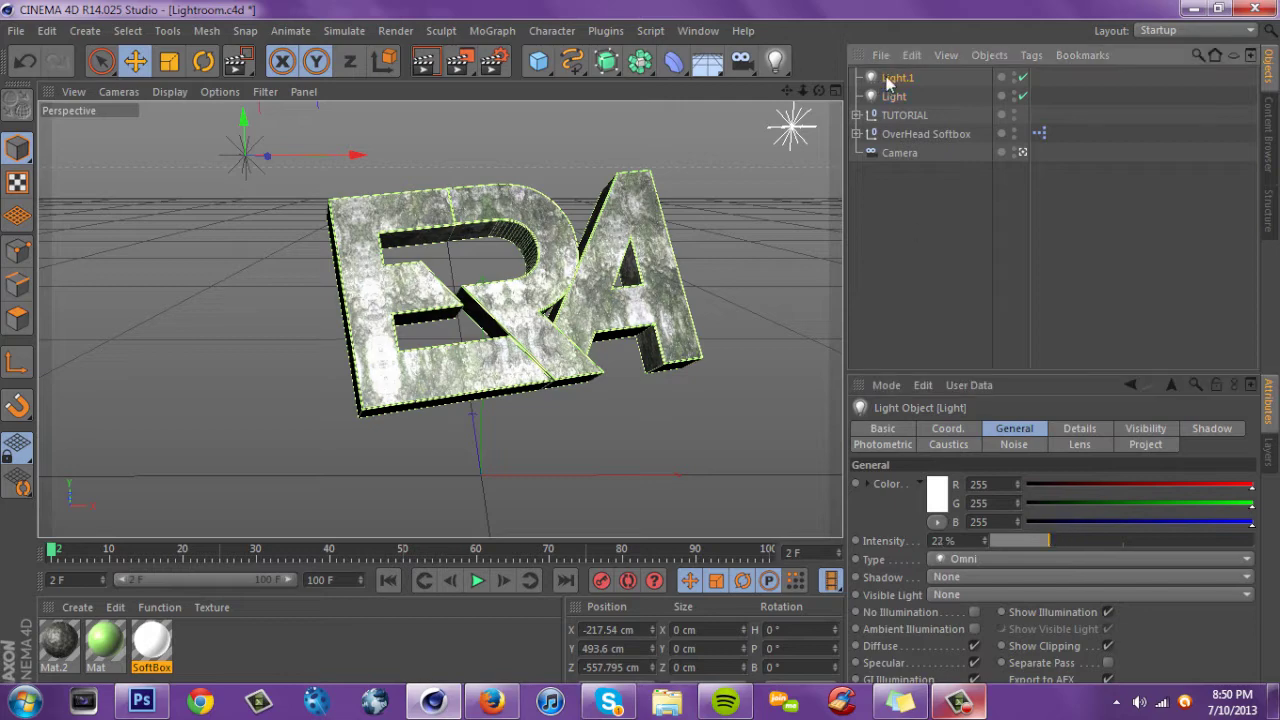
pyautogui.moveTo(1064, 544); pyautogui.dragTo(1031, 541)
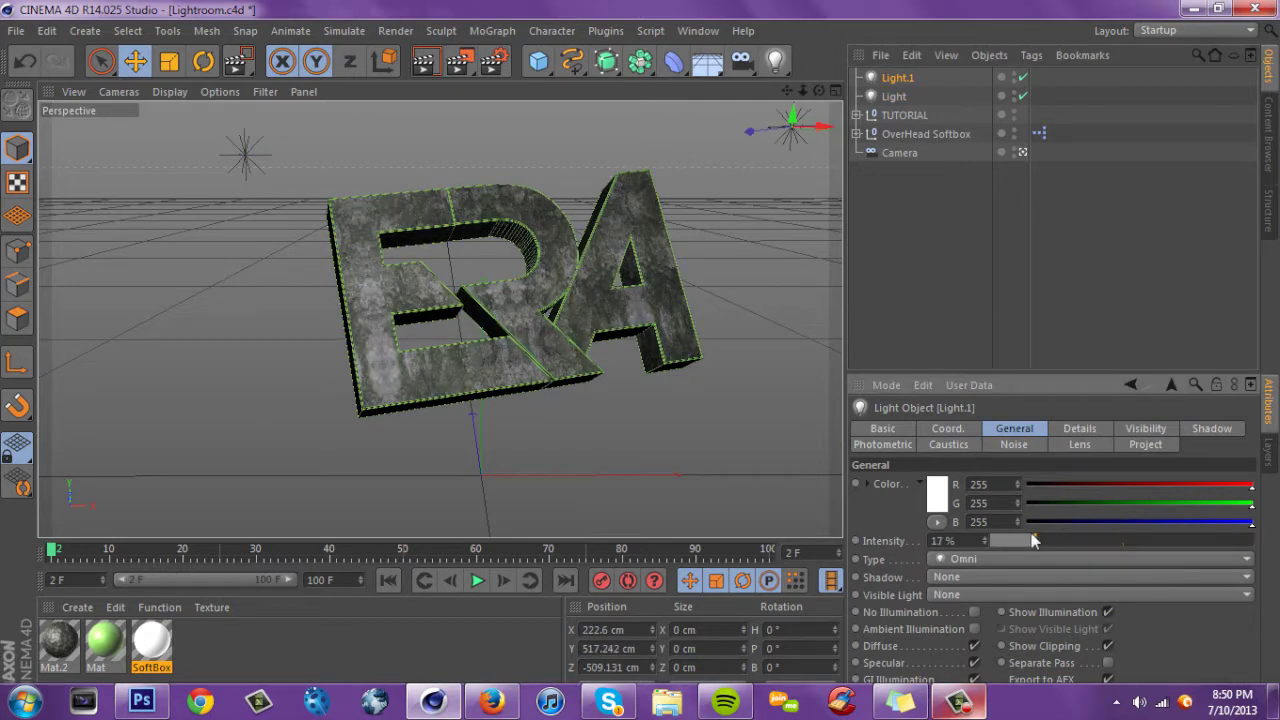
pyautogui.moveTo(787, 91)
pyautogui.mouseDown()
pyautogui.moveTo(735, 104)
pyautogui.moveTo(768, 78)
pyautogui.mouseUp()
pyautogui.moveTo(1047, 547)
pyautogui.mouseDown()
pyautogui.moveTo(1098, 536)
pyautogui.moveTo(1059, 545)
pyautogui.mouseUp()
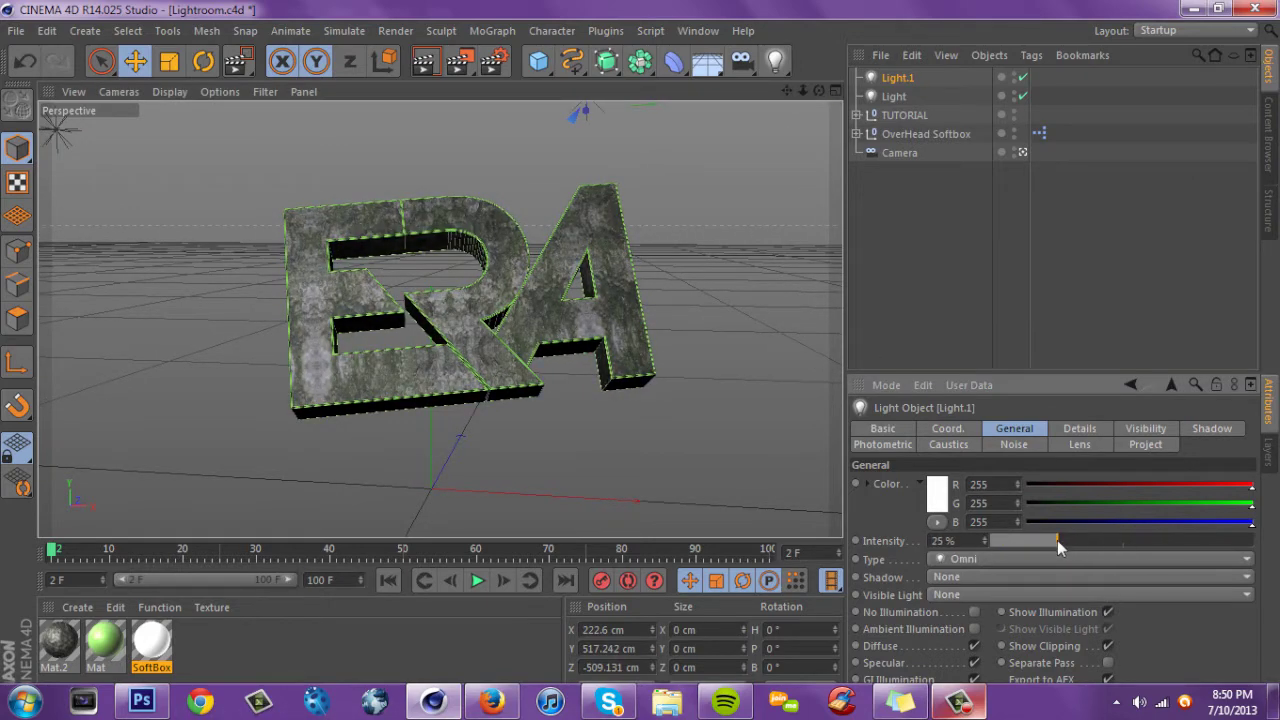
# Duplicate Light.1 to the centre of the letters at about X 128, Y 366 cm and lower the copy's intensity to 13 %
pyautogui.click(906, 78)
pyautogui.keyDown('ctrl'); pyautogui.moveTo(618, 296); pyautogui.dragTo(590, 345); pyautogui.keyUp('ctrl')
pyautogui.moveTo(1062, 544); pyautogui.dragTo(1025, 541)
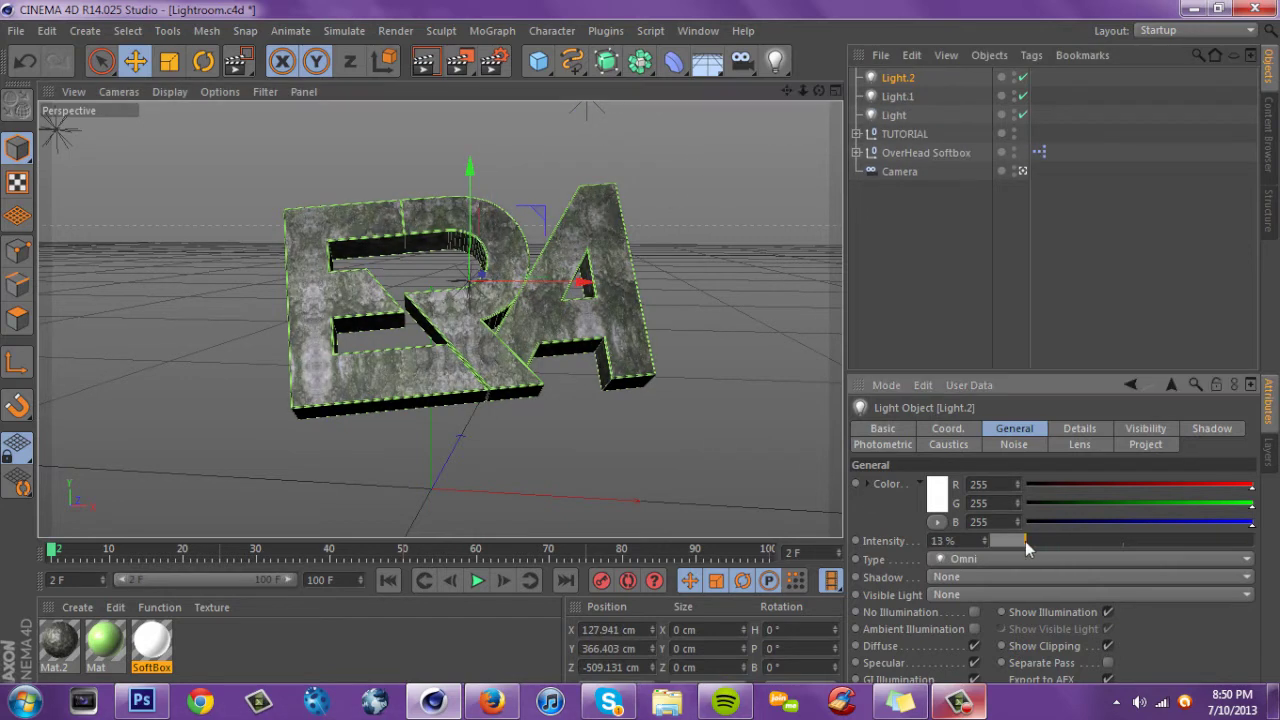
# Duplicate the centre light and place the copy below the letters at about X 111, Y 169 cm
pyautogui.keyDown('ctrl'); pyautogui.moveTo(621, 264); pyautogui.dragTo(628, 407); pyautogui.keyUp('ctrl')
pyautogui.moveTo(451, 371); pyautogui.dragTo(452, 401)
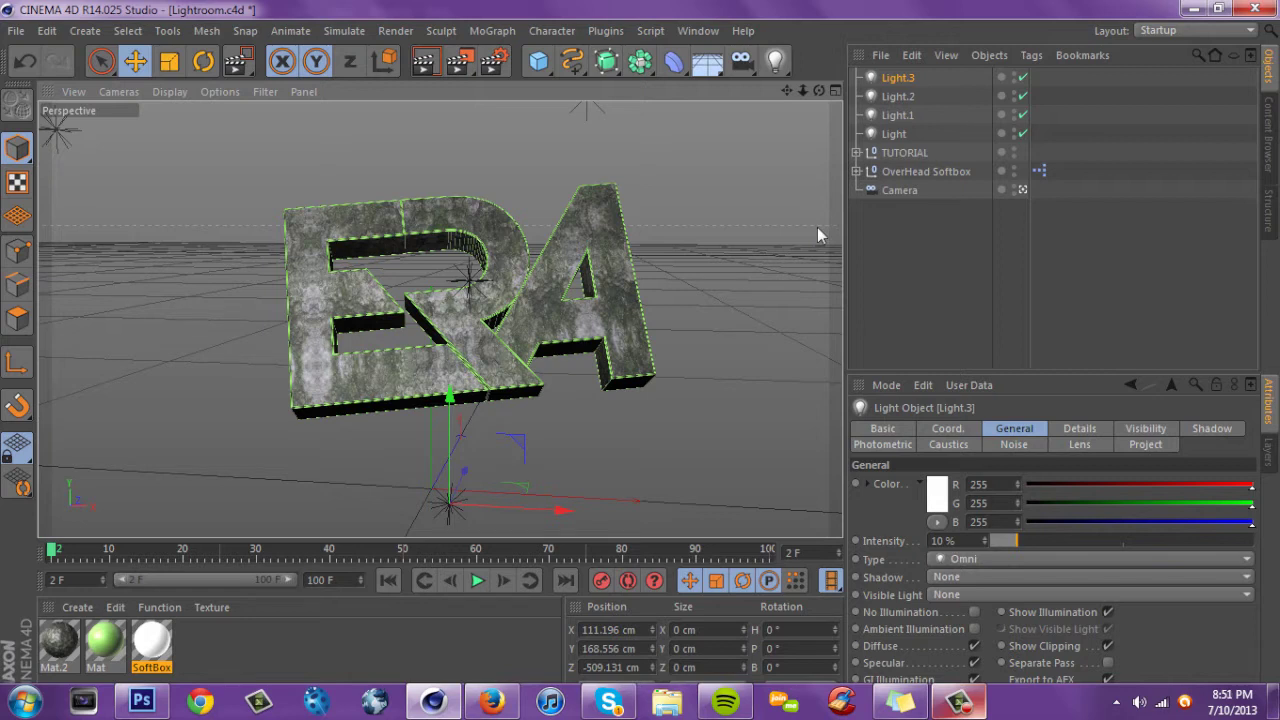
# Move Light.3 closer to the letters at about Z -359 cm and raise its intensity to 51 %
pyautogui.moveTo(462, 471); pyautogui.dragTo(483, 434)
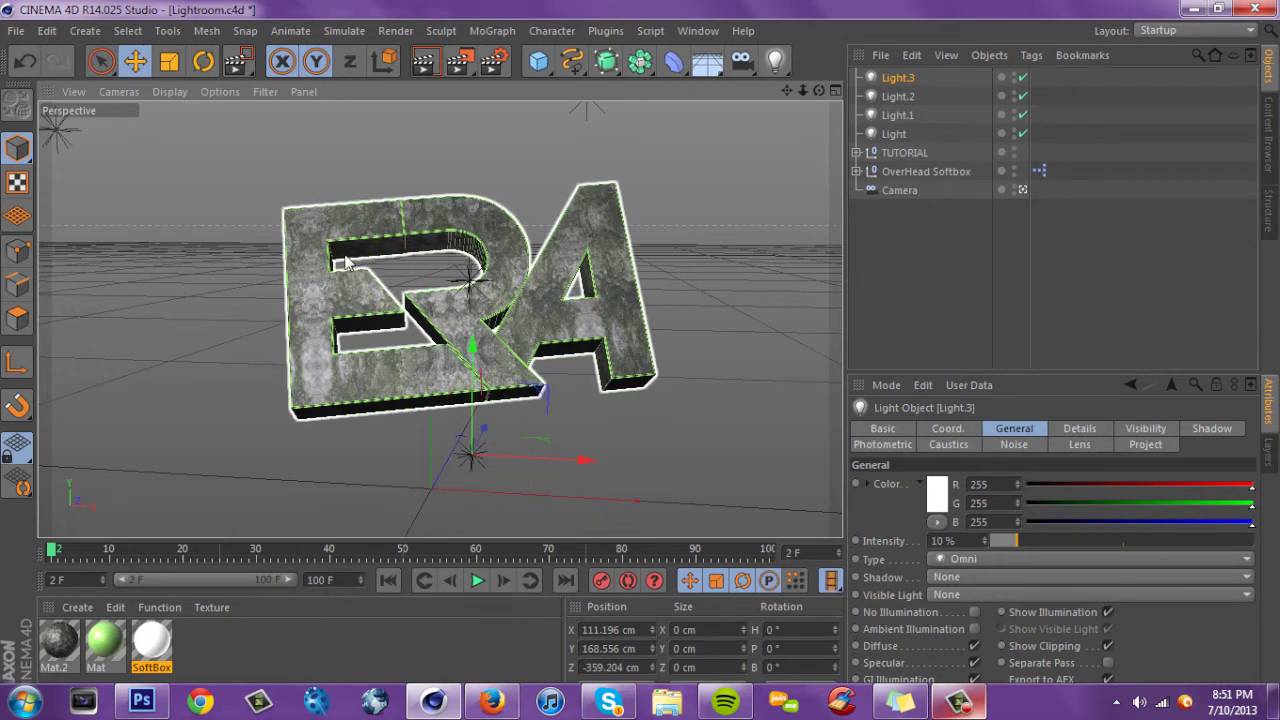
pyautogui.moveTo(1067, 541); pyautogui.dragTo(1125, 541)
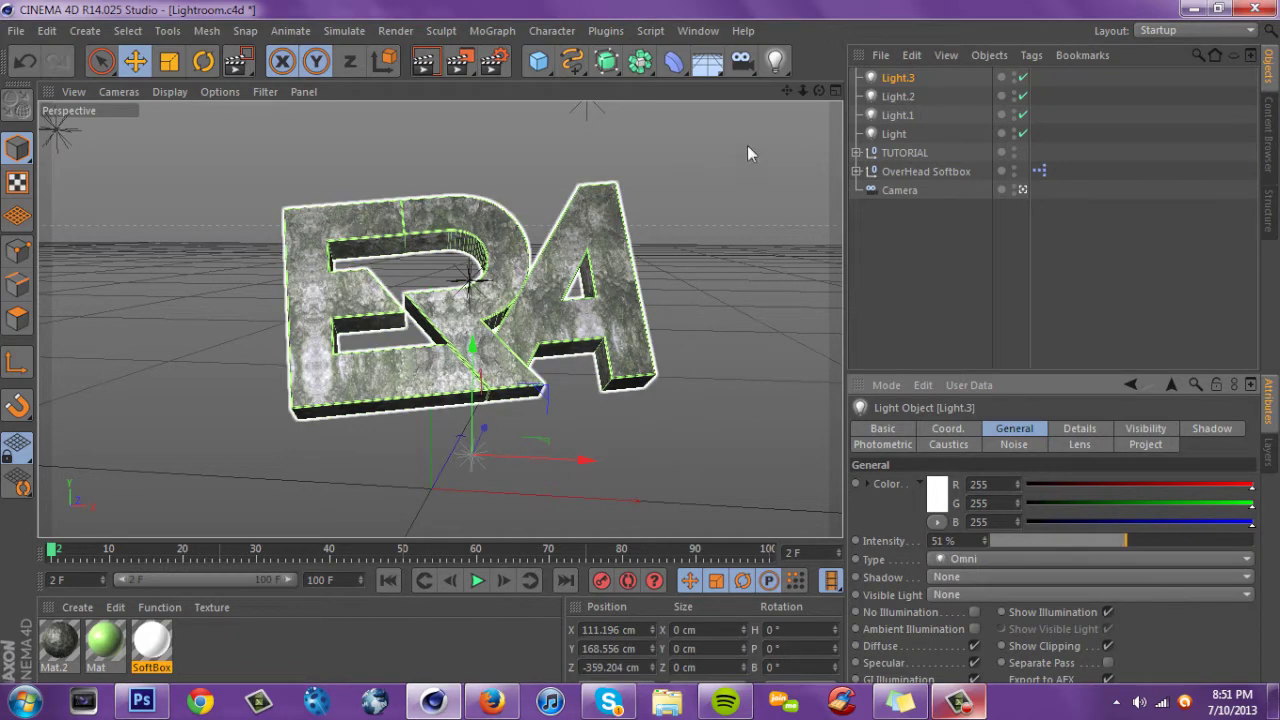
# Lower the intensity of Light to 9 % and of Light.1 to 14 %
pyautogui.click(897, 96)
pyautogui.moveTo(1007, 549); pyautogui.dragTo(1015, 543)
pyautogui.click(895, 134)
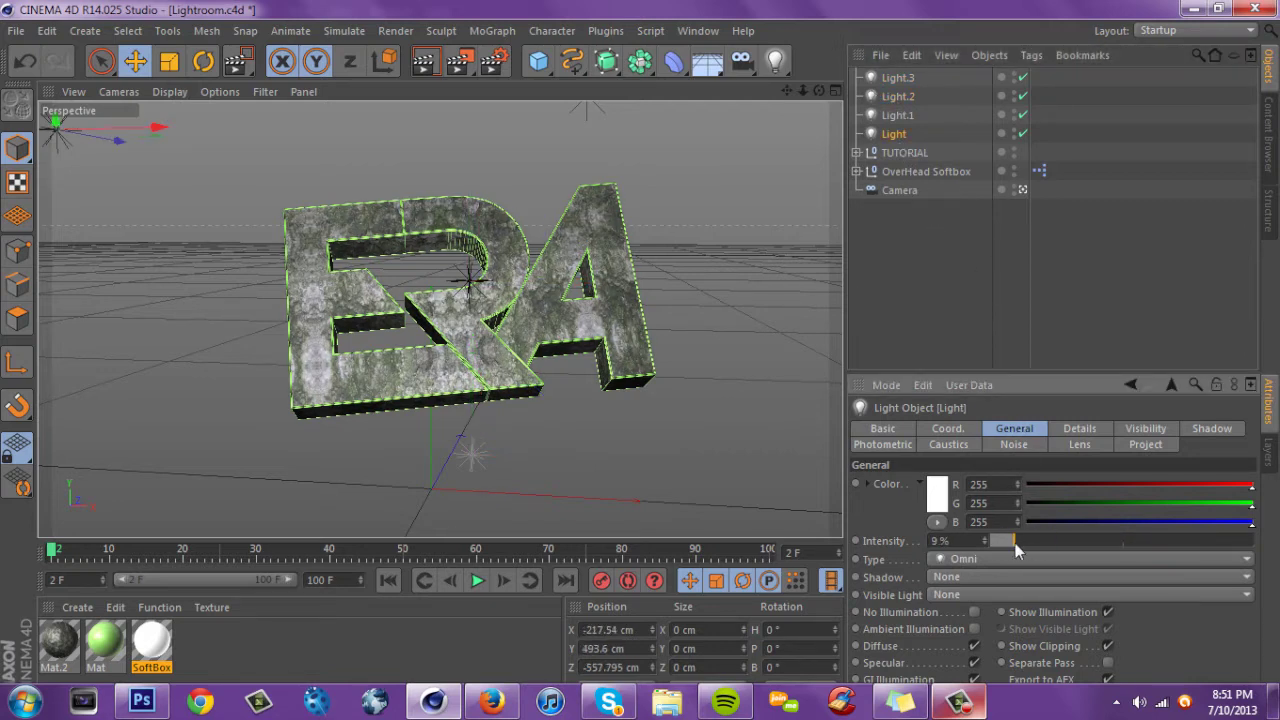
pyautogui.click(896, 116)
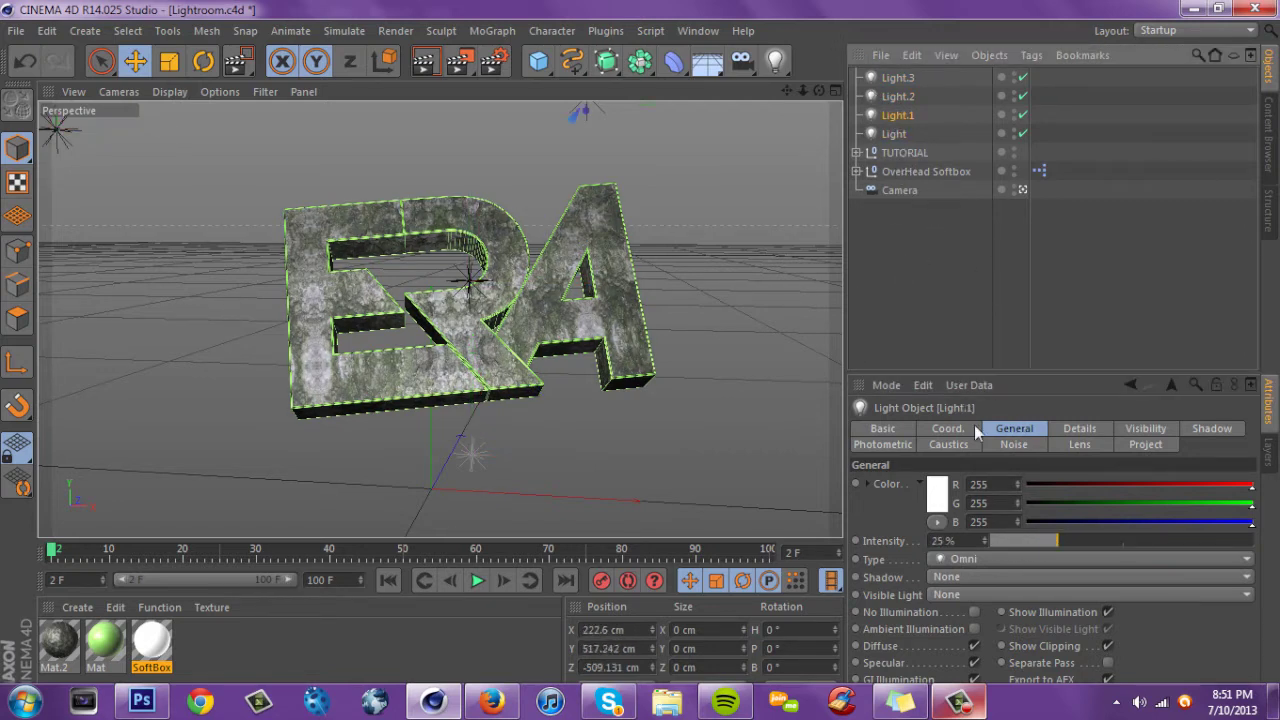
pyautogui.click(1027, 541)
# Delete the three copied lights Light.1, Light.2 and Light.3
pyautogui.click(900, 78)
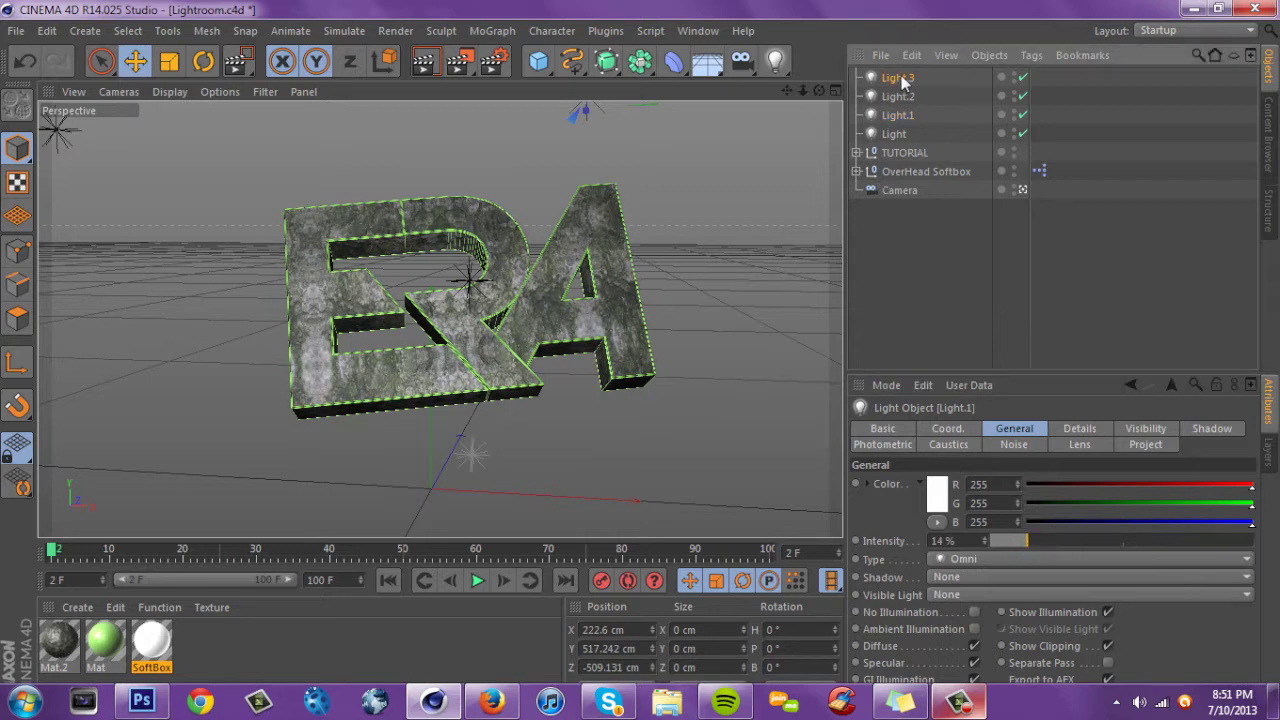
pyautogui.keyDown('shift'); pyautogui.click(898, 115); pyautogui.keyUp('shift')
pyautogui.press('Delete')
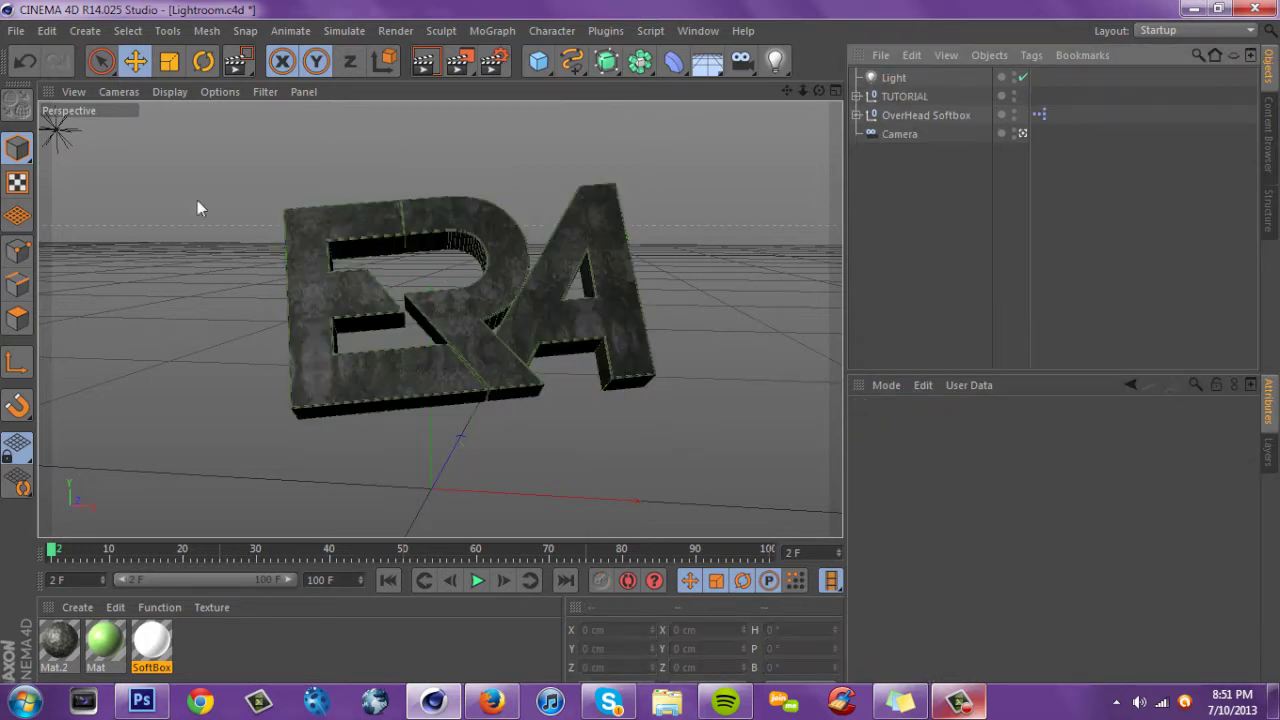
# Move the remaining light to about X 81, Y 356 cm, change its type to Spot and set its intensity to 71 %
pyautogui.click(875, 77)
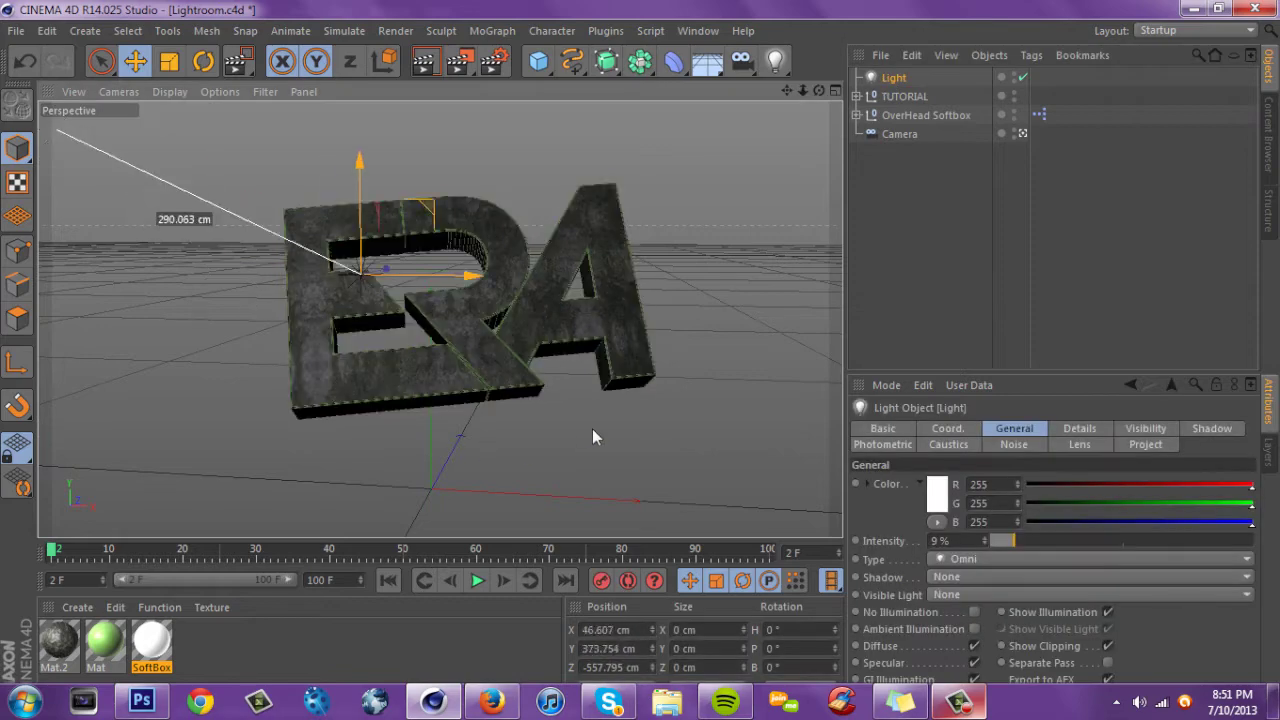
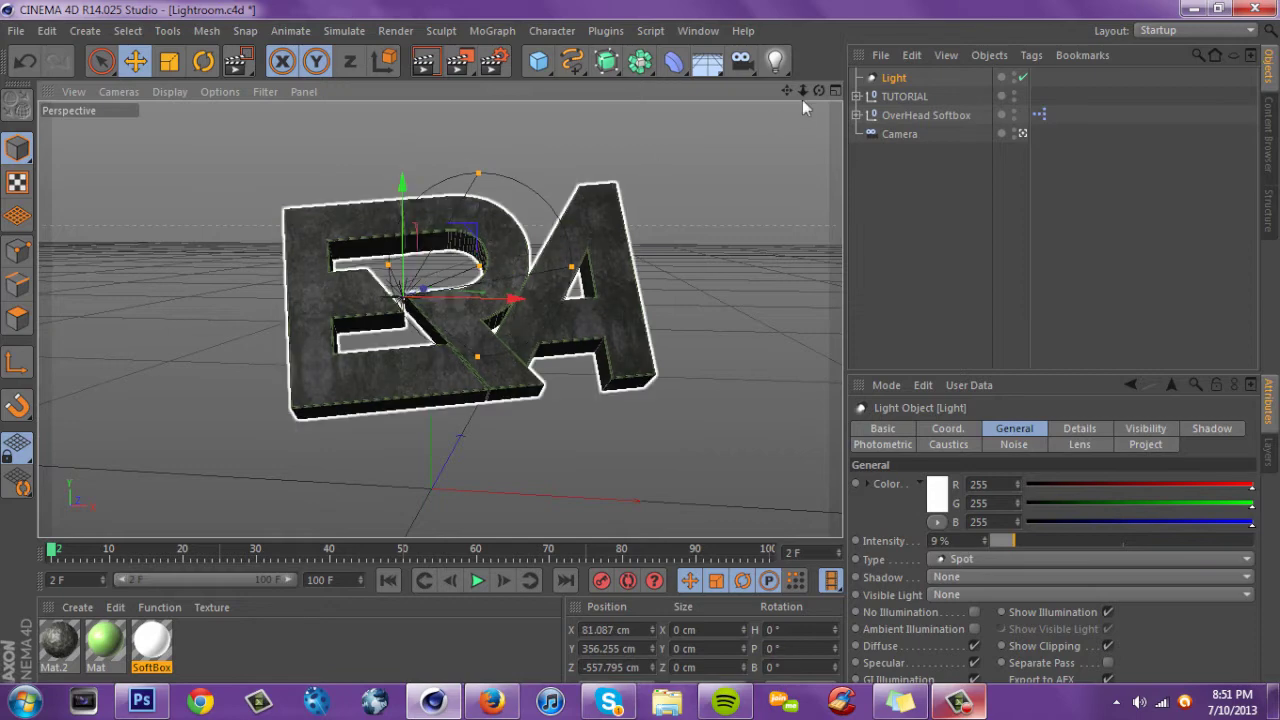
pyautogui.moveTo(819, 91); pyautogui.dragTo(733, 118)
pyautogui.moveTo(1041, 538); pyautogui.dragTo(1180, 543)
# Examine the general settings of the light inside the OverHead Softbox group
pyautogui.click(927, 116)
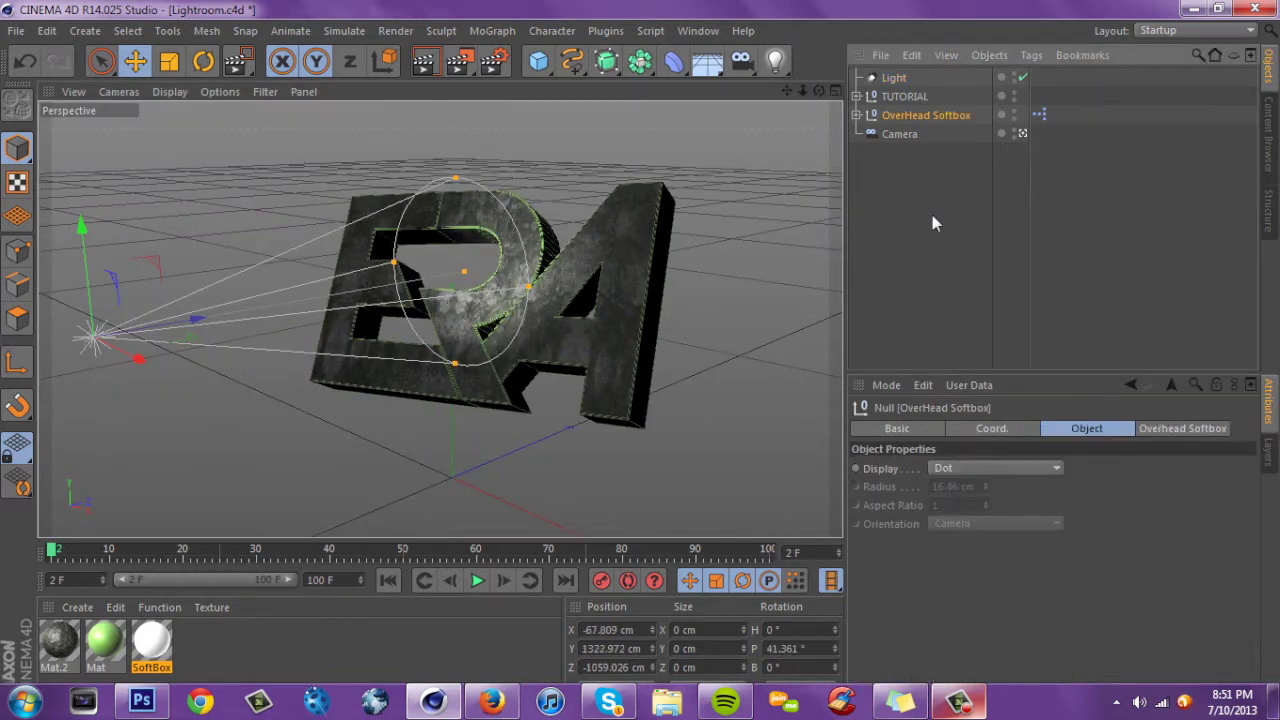
pyautogui.click(856, 115)
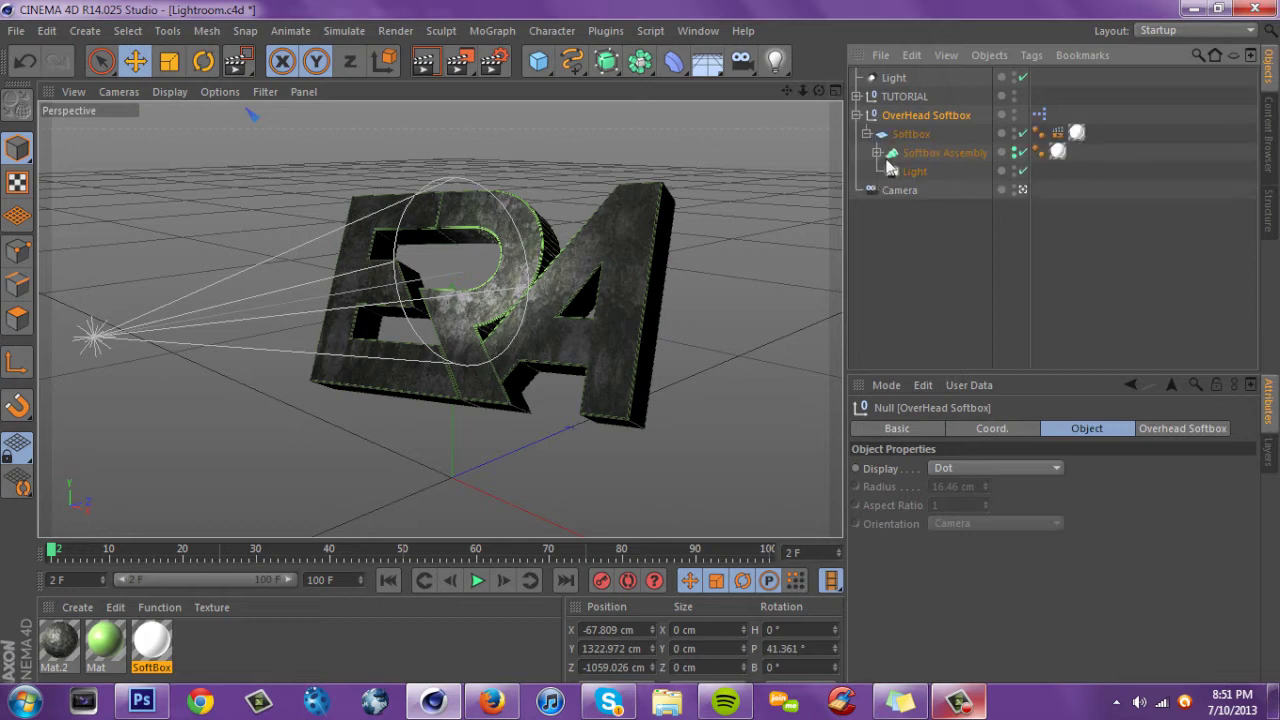
pyautogui.click(914, 171)
pyautogui.click(1014, 428)
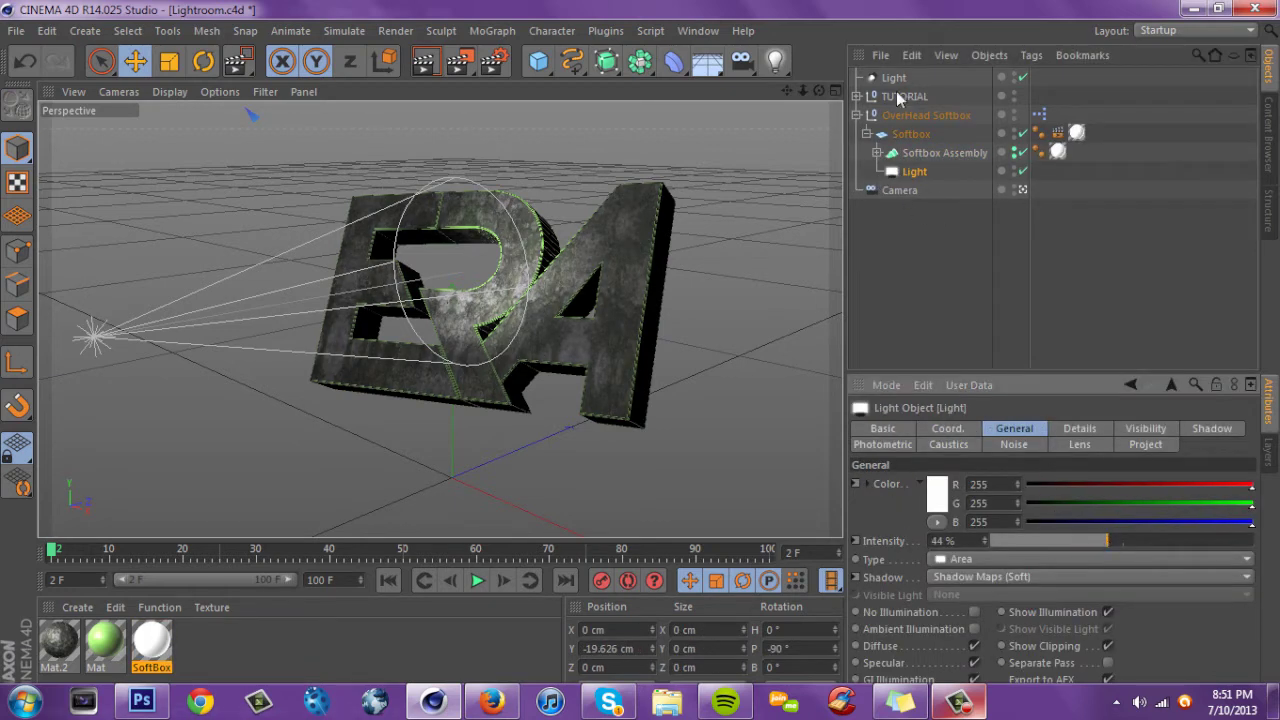
pyautogui.click(856, 115)
# Raise the spotlight's intensity and move it down to about X 74, Y 313 cm
pyautogui.click(893, 78)
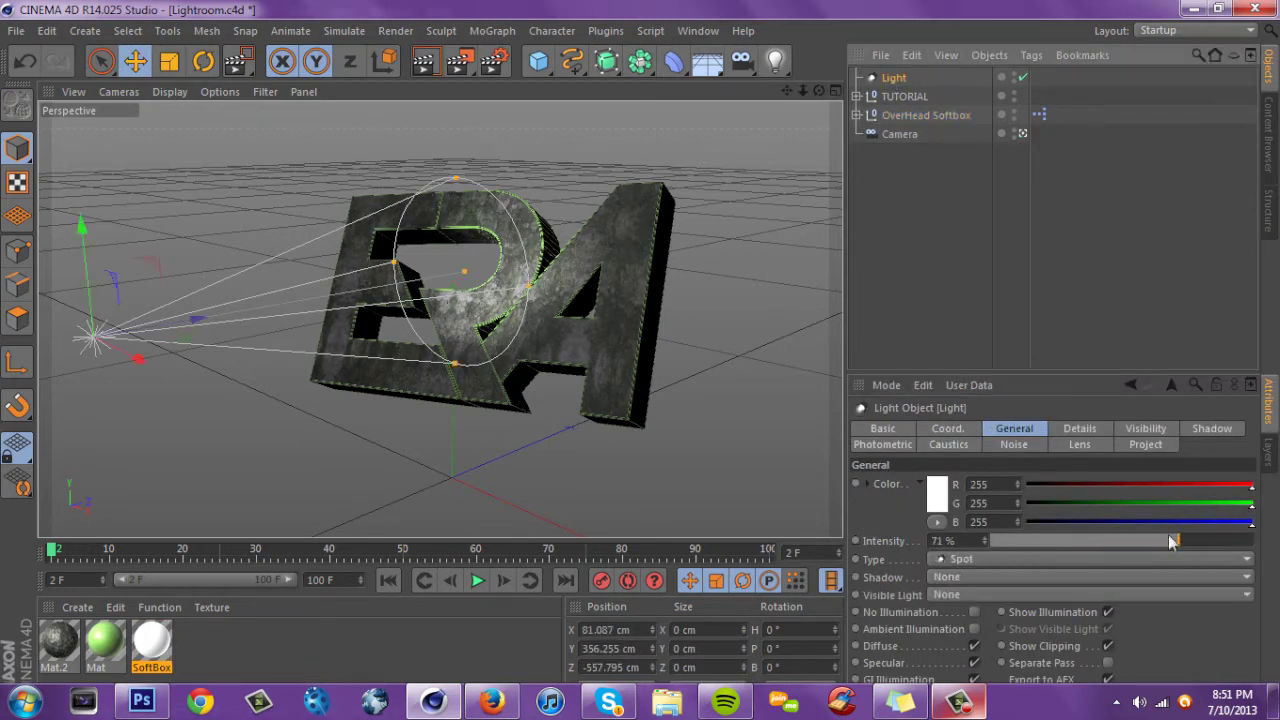
pyautogui.click(1230, 538)
pyautogui.moveTo(511, 428); pyautogui.dragTo(524, 527)
# Widen the spotlight's outer angle to 74°
pyautogui.click(1076, 429)
pyautogui.click(887, 518)
pyautogui.moveTo(998, 520); pyautogui.dragTo(998, 480)
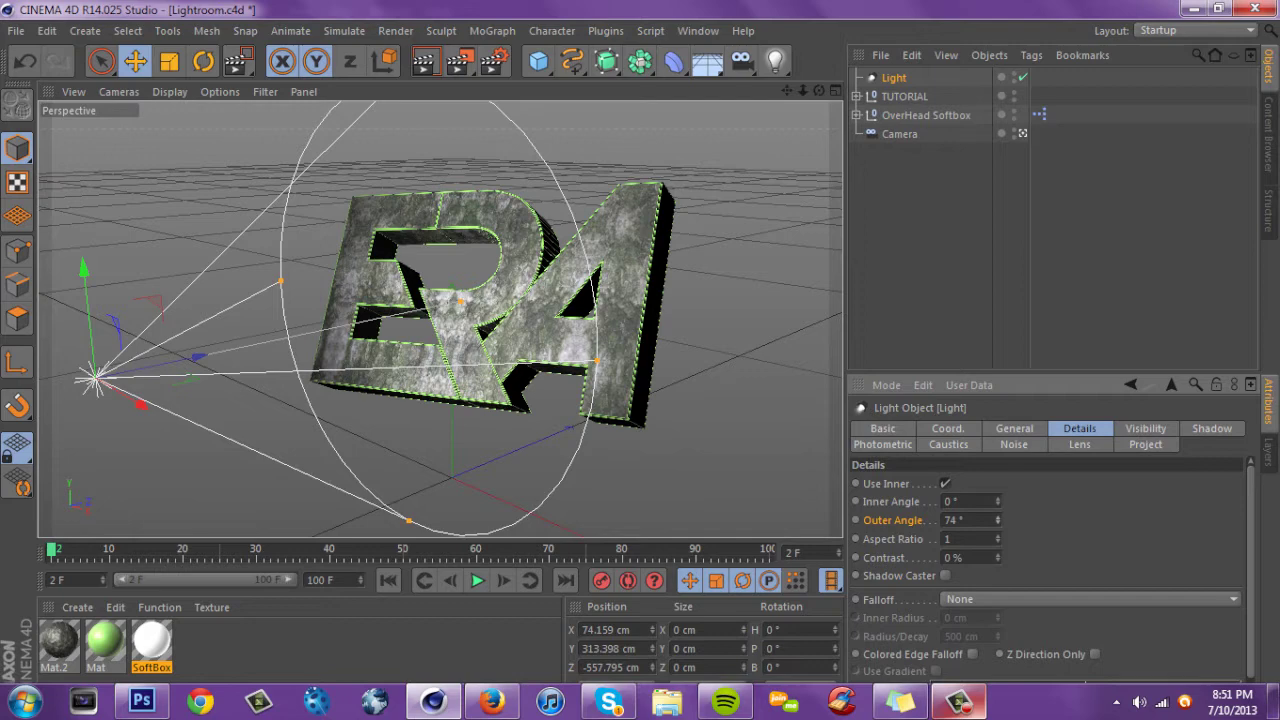
# Rotate the spotlight to about H -14°, P 10°, B 68° and move it to about X -59, Y 178, Z -500 cm
pyautogui.click(204, 62)
pyautogui.moveTo(155, 368); pyautogui.dragTo(108, 302)
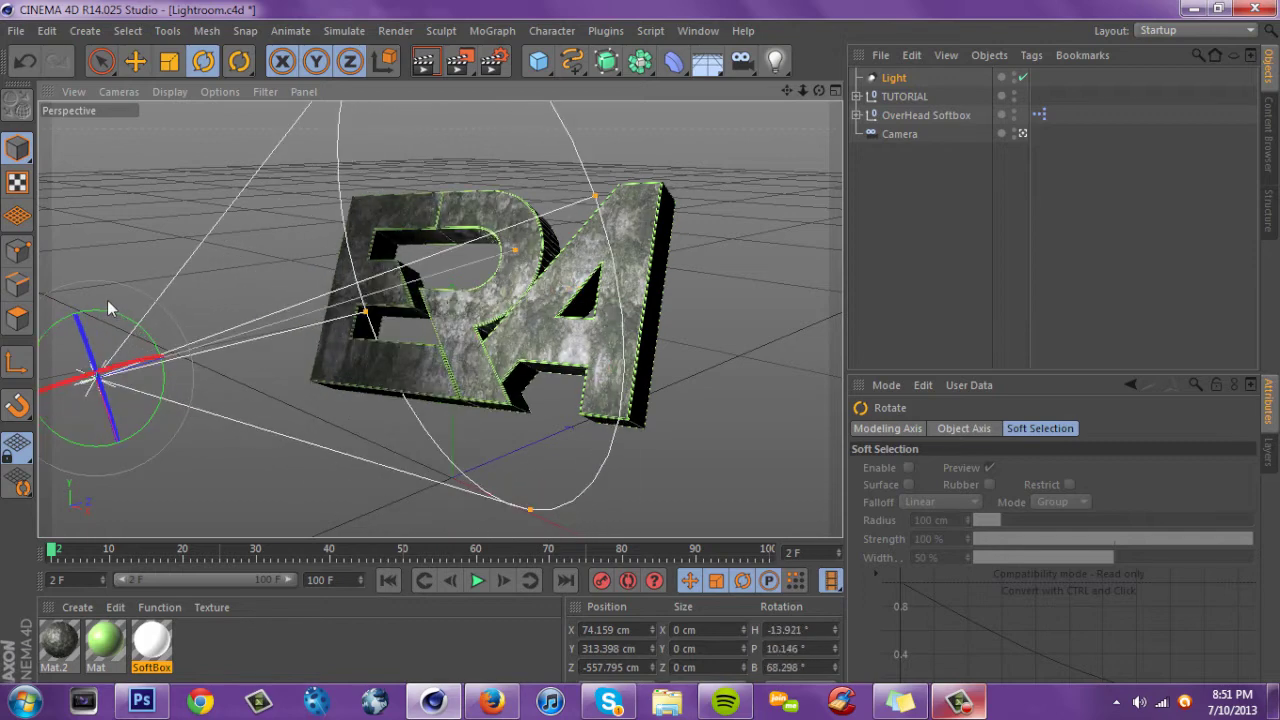
pyautogui.click(135, 61)
pyautogui.keyDown('alt'); pyautogui.moveTo(448, 332); pyautogui.dragTo(309, 360); pyautogui.keyUp('alt')
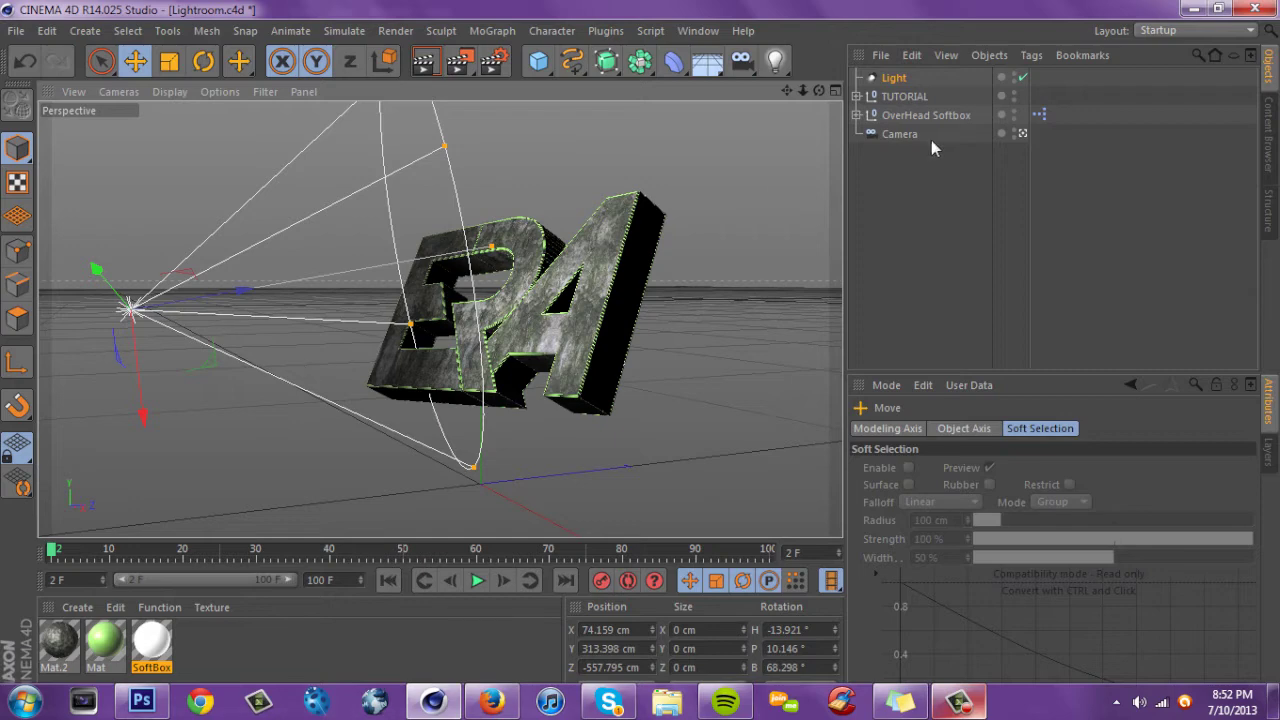
pyautogui.moveTo(757, 112); pyautogui.dragTo(761, 141)
pyautogui.keyDown('alt'); pyautogui.moveTo(759, 232); pyautogui.dragTo(623, 187); pyautogui.keyUp('alt')
pyautogui.moveTo(750, 350); pyautogui.dragTo(882, 476)
pyautogui.keyDown('alt'); pyautogui.moveTo(835, 457); pyautogui.dragTo(523, 337); pyautogui.keyUp('alt')
pyautogui.keyDown('alt'); pyautogui.moveTo(528, 320); pyautogui.dragTo(493, 323, button='right'); pyautogui.keyUp('alt')
pyautogui.keyDown('alt'); pyautogui.moveTo(659, 269); pyautogui.dragTo(681, 266, button='right'); pyautogui.keyUp('alt')
pyautogui.moveTo(787, 91); pyautogui.dragTo(845, 129)
pyautogui.moveTo(786, 95); pyautogui.dragTo(741, 23)
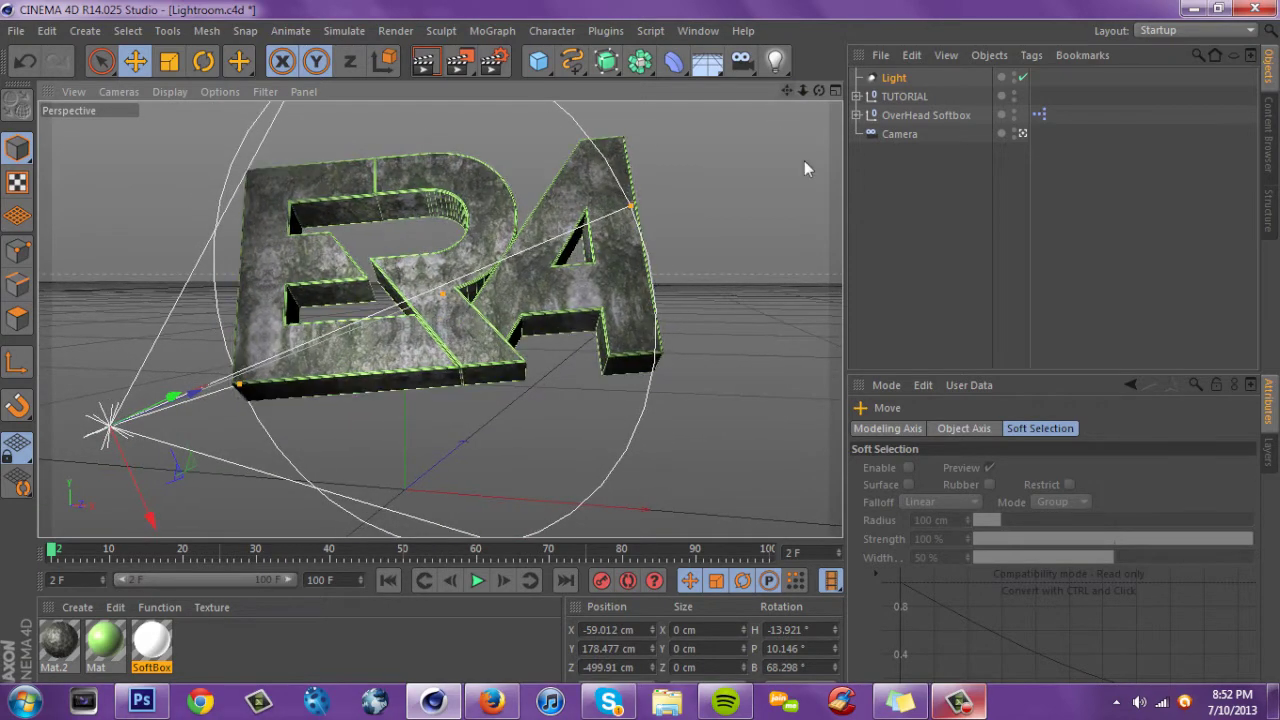
# Set the spotlight's intensity to 79 %
pyautogui.click(891, 78)
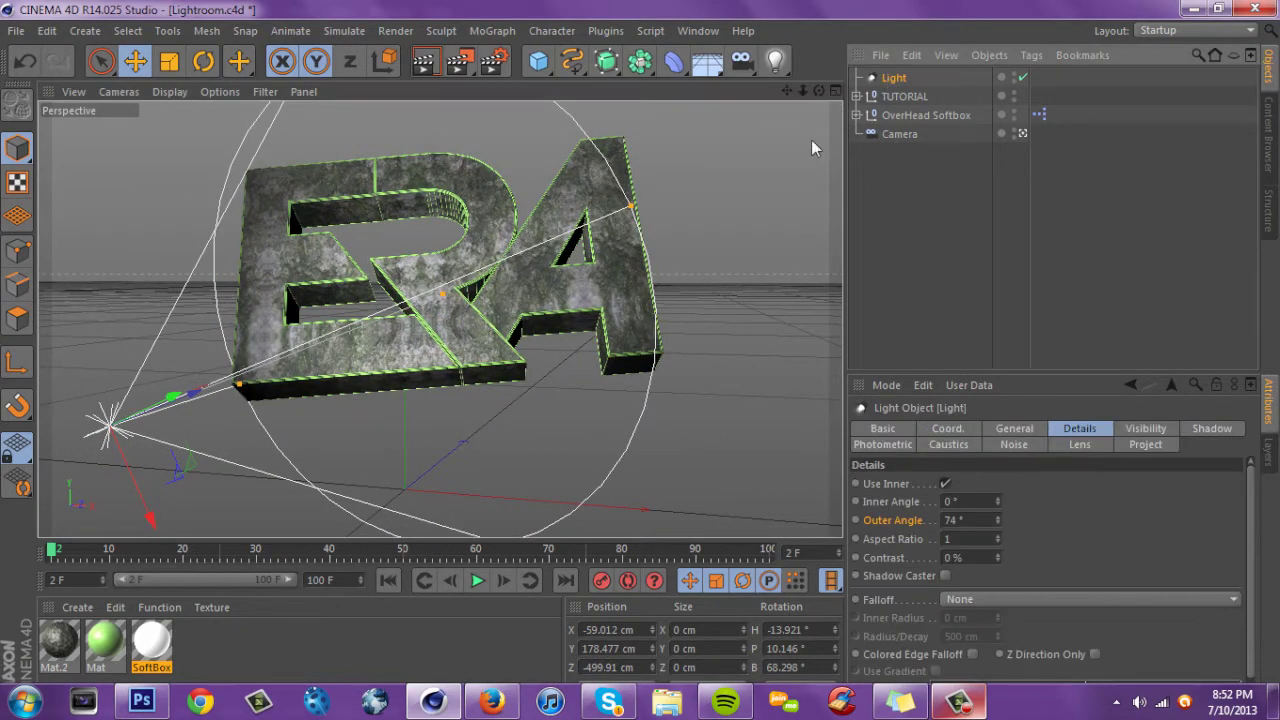
pyautogui.click(1012, 432)
pyautogui.moveTo(1091, 541); pyautogui.dragTo(1175, 533)
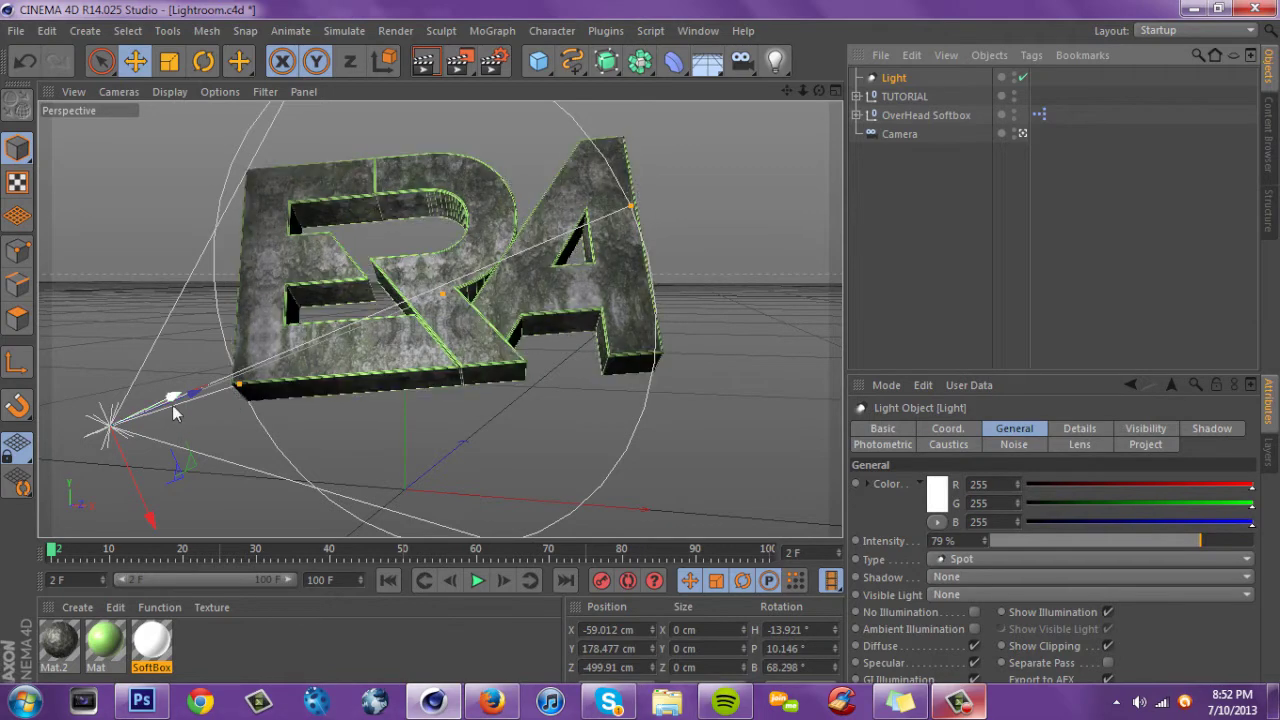
# Move the spotlight to about X -163, Y 327 cm and rotate it to about H -20°, P -1°, B 48°
pyautogui.moveTo(241, 489); pyautogui.dragTo(111, 270)
pyautogui.click(203, 62)
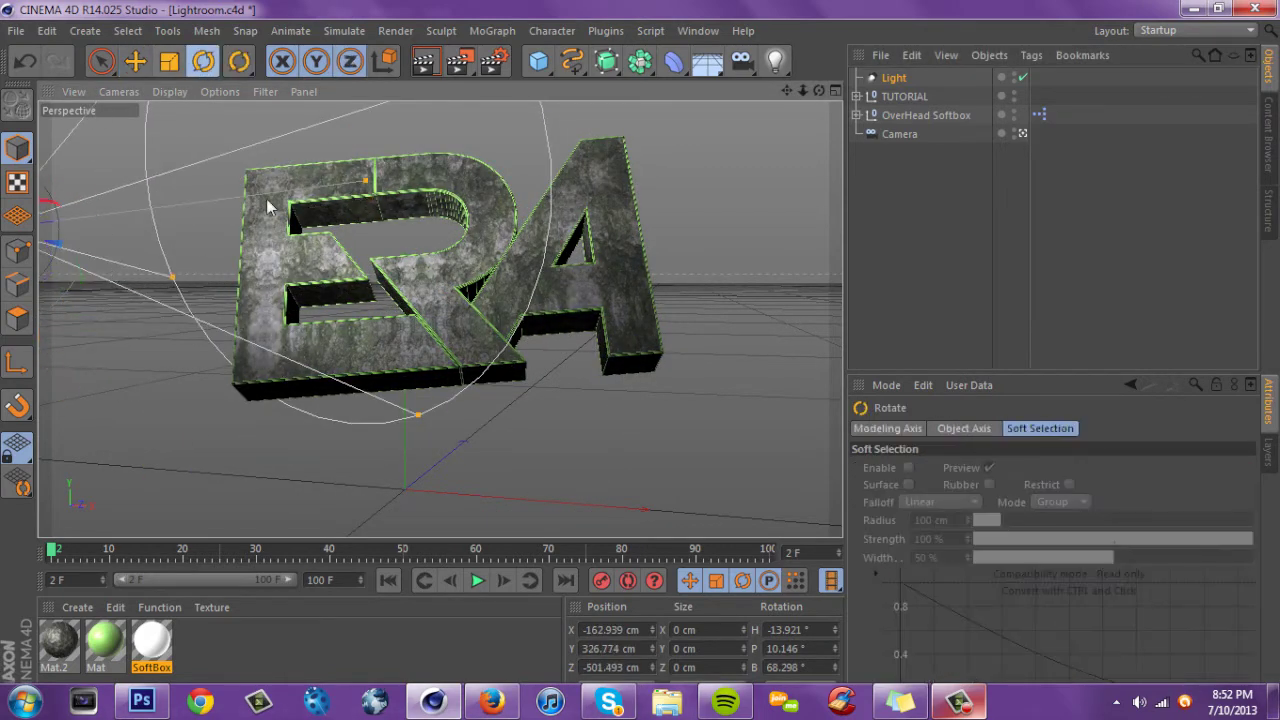
pyautogui.moveTo(56, 237); pyautogui.dragTo(45, 195)
# Replace the spotlight with a new light of type Area
pyautogui.click(875, 82)
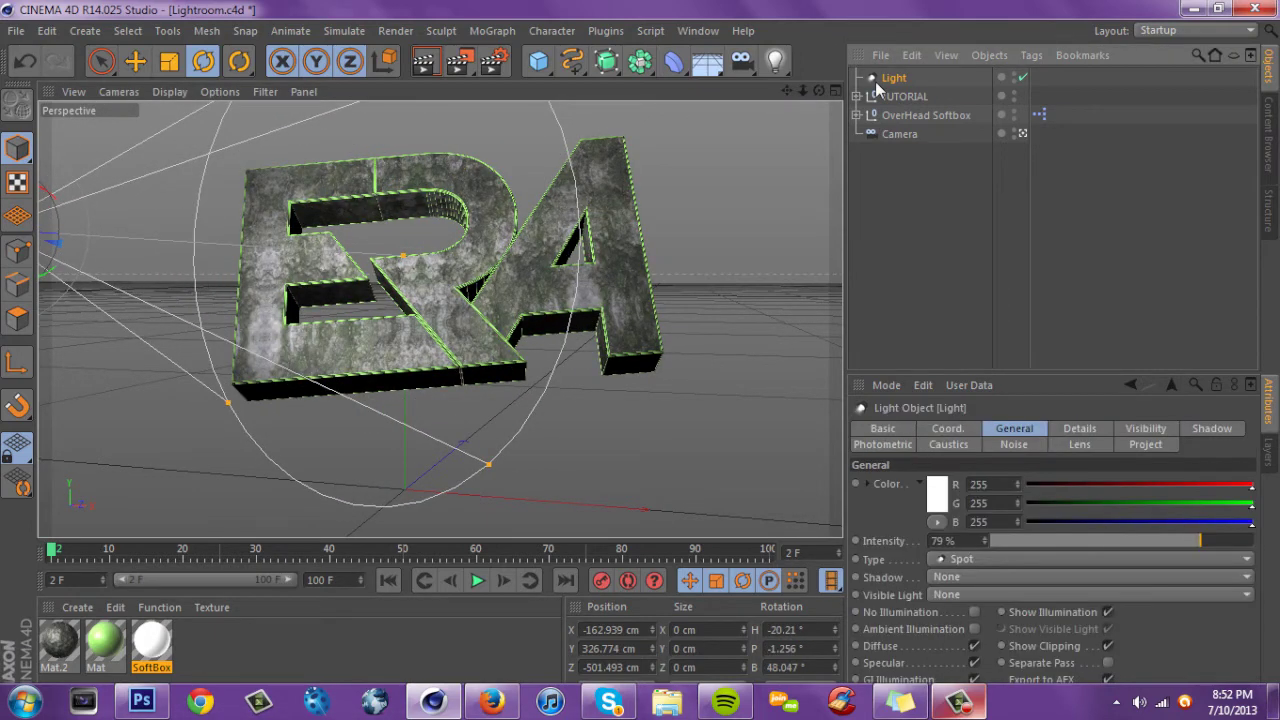
pyautogui.press('Delete')
pyautogui.moveTo(781, 65); pyautogui.dragTo(841, 82)
pyautogui.click(843, 88)
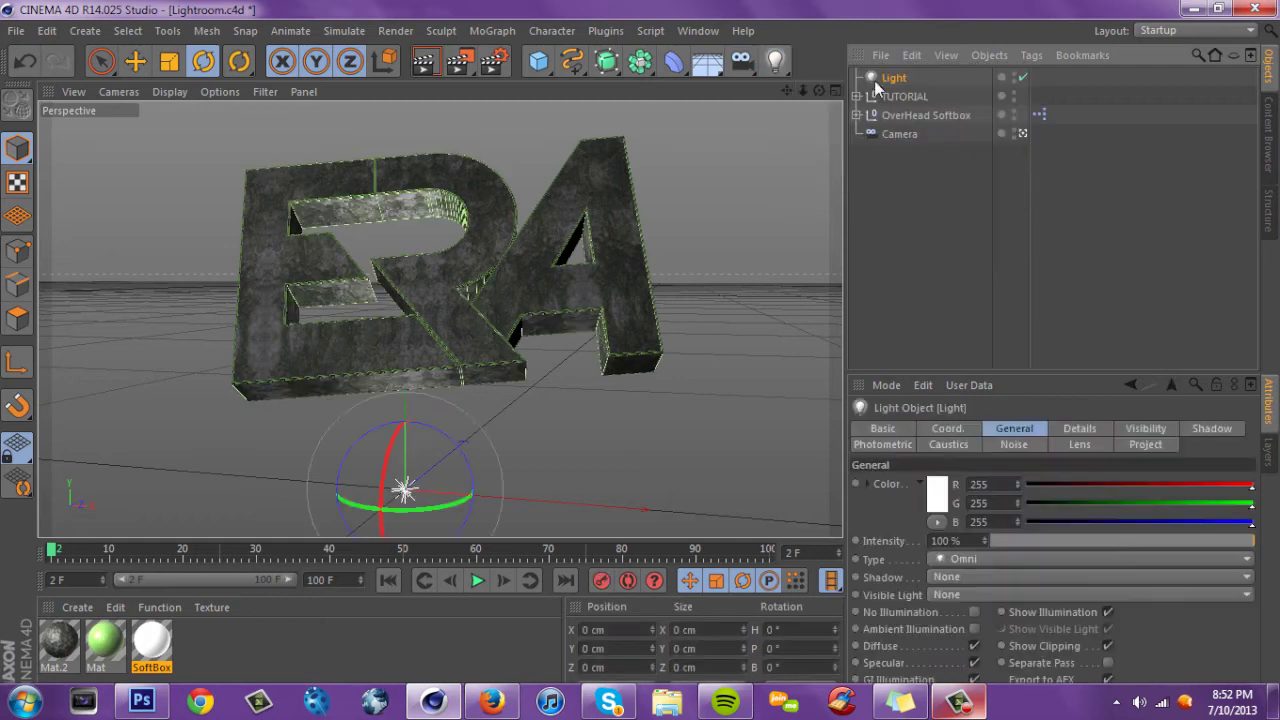
pyautogui.click(973, 559)
pyautogui.click(965, 457)
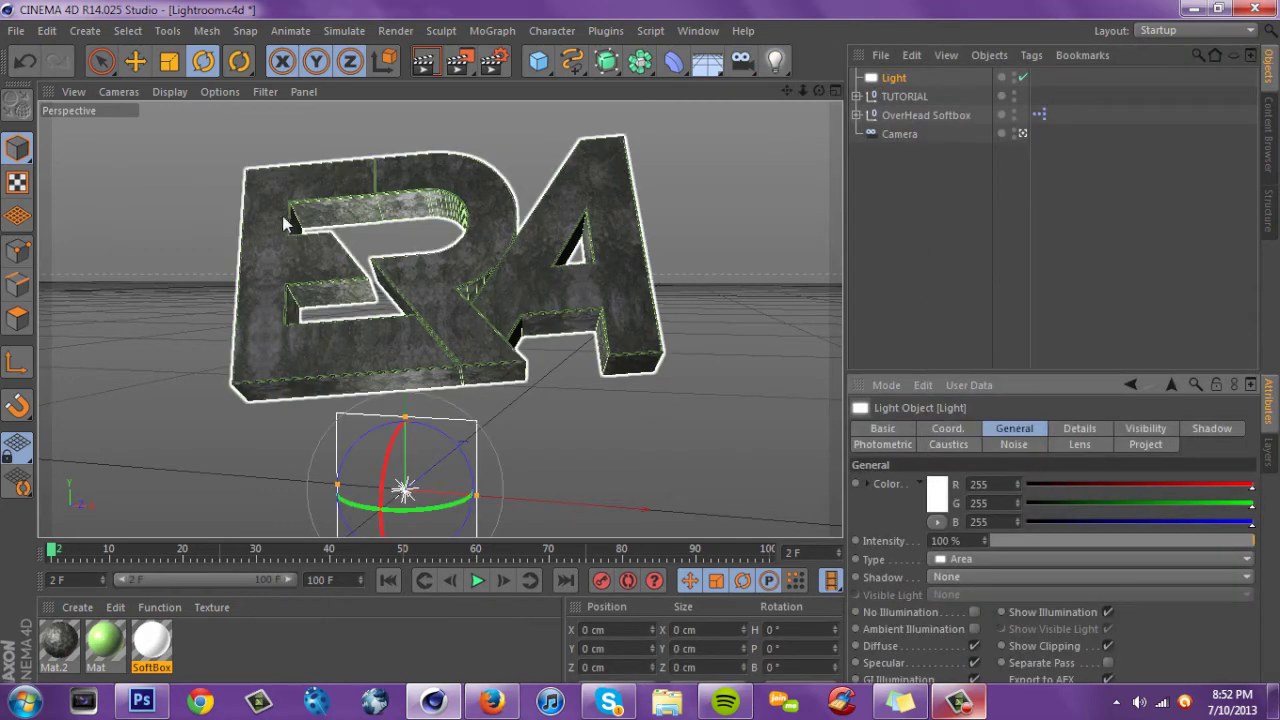
# Move the area light in front of the letters to about X 37, Y 325, Z -177 cm
pyautogui.click(884, 116)
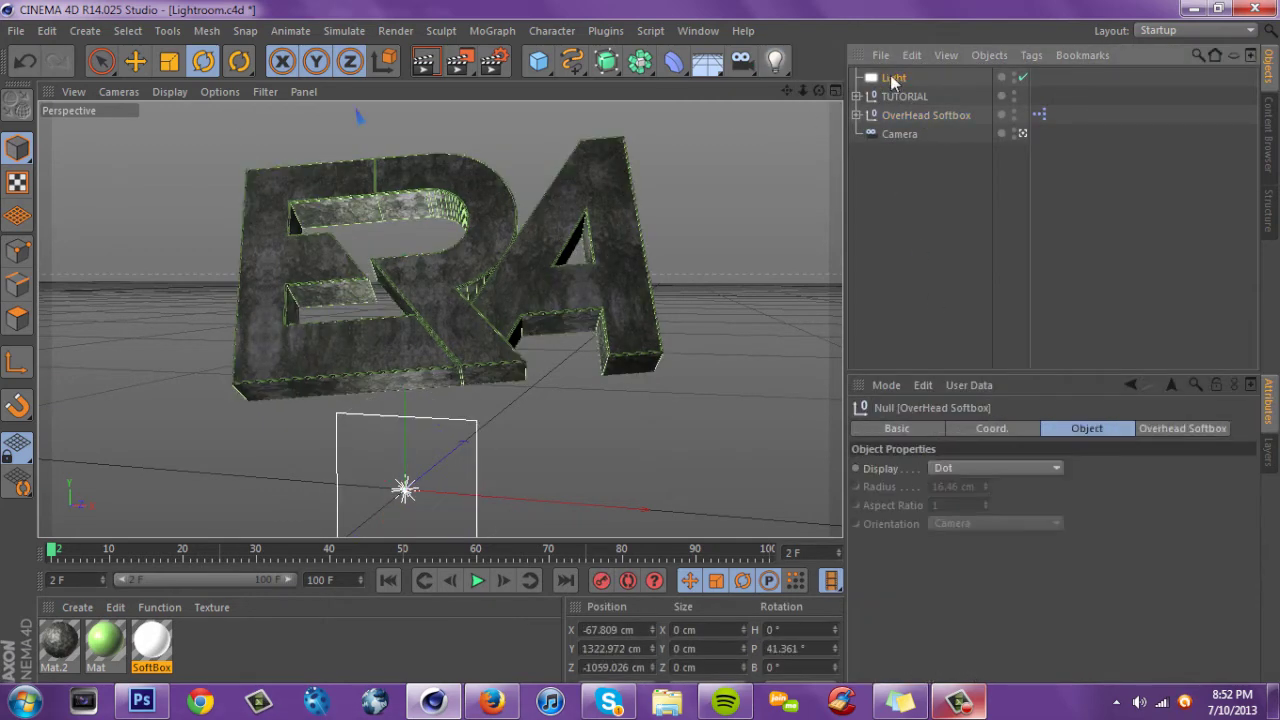
pyautogui.click(894, 79)
pyautogui.moveTo(820, 91); pyautogui.dragTo(700, 112)
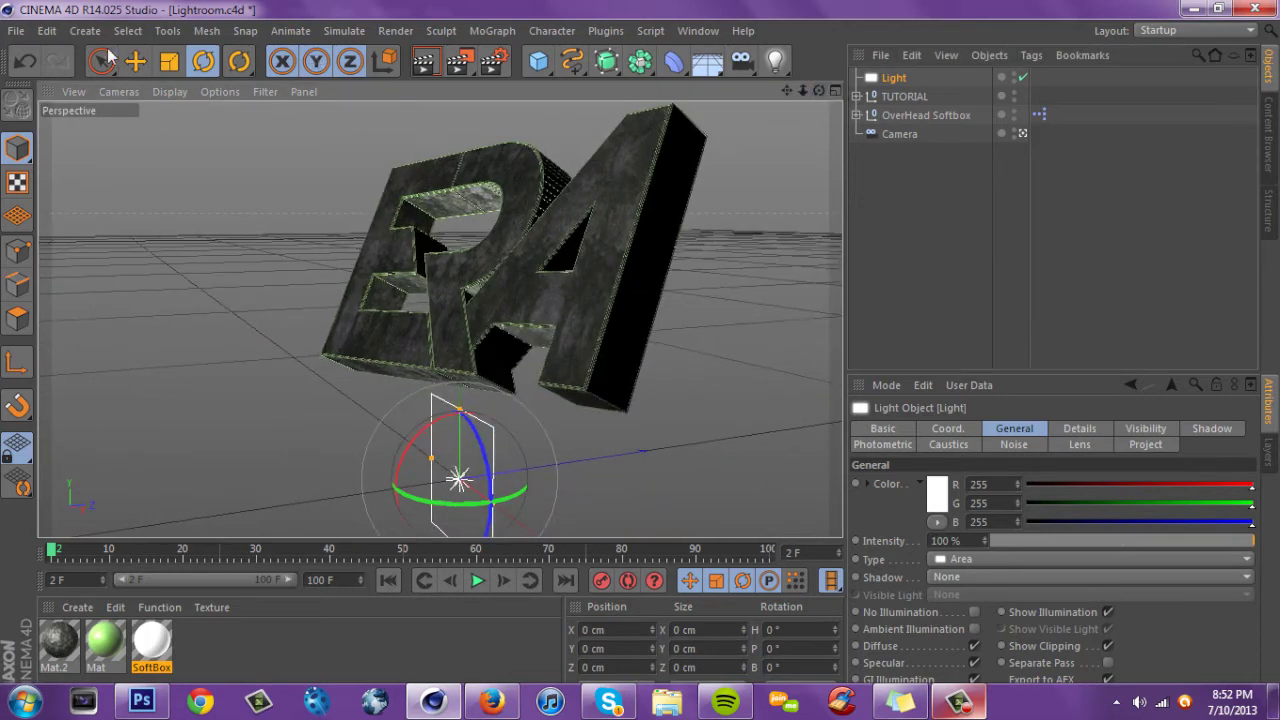
pyautogui.click(136, 62)
pyautogui.click(938, 115)
pyautogui.click(886, 77)
pyautogui.moveTo(721, 463); pyautogui.dragTo(461, 264)
pyautogui.moveTo(392, 339); pyautogui.dragTo(316, 336)
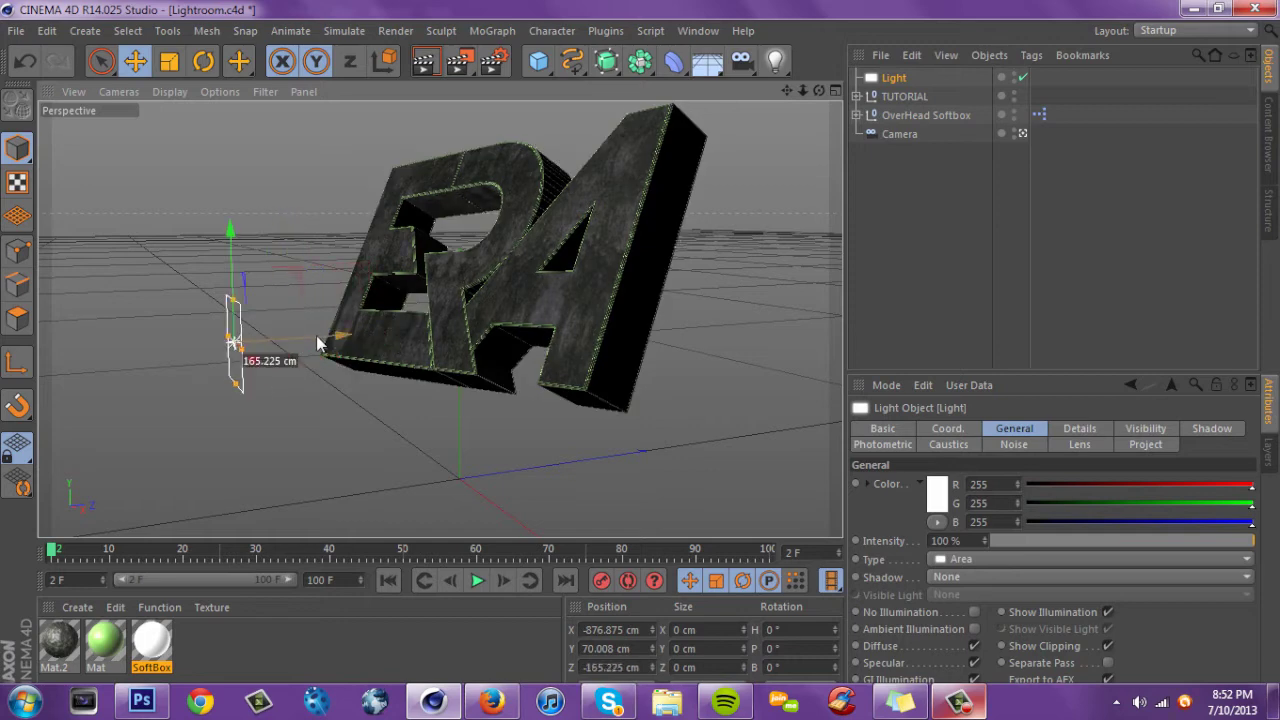
pyautogui.moveTo(230, 241); pyautogui.dragTo(220, 195)
pyautogui.moveTo(245, 247); pyautogui.dragTo(341, 341)
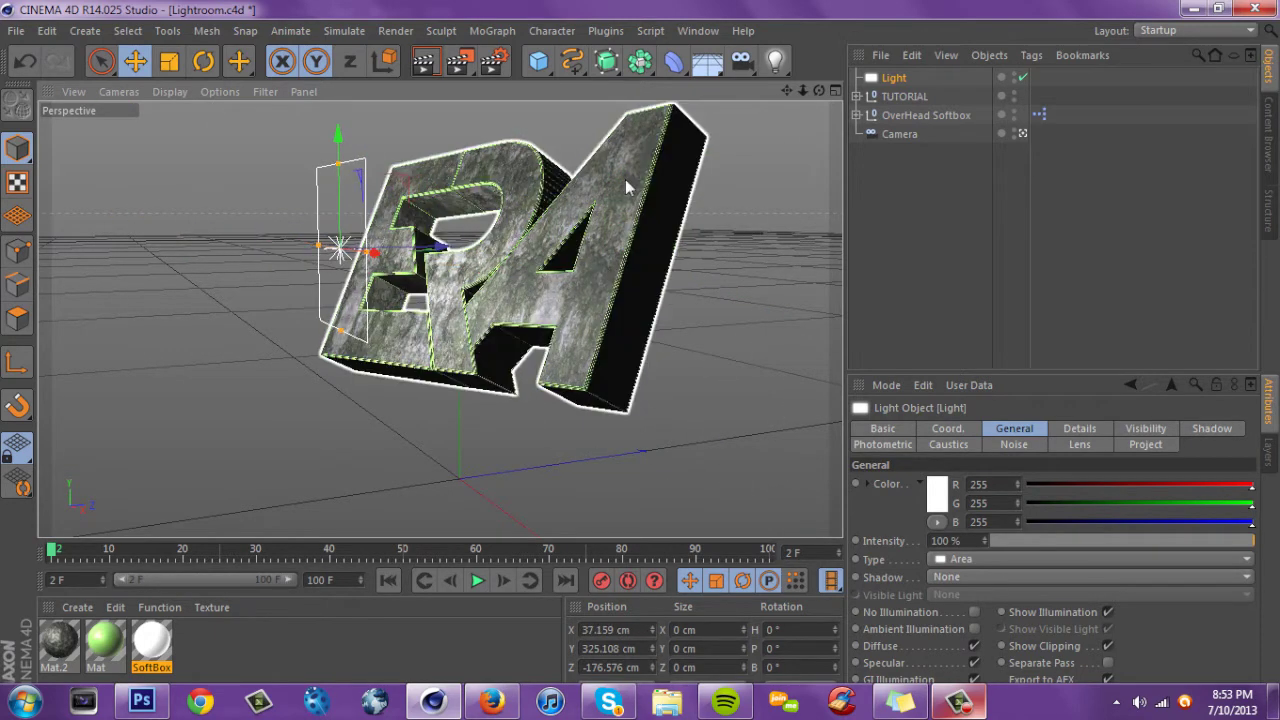
# Rotate the area light to about H -36°, P -24°, B -50° and move it to about X -79, Y 416, Z -339 cm
pyautogui.click(203, 62)
pyautogui.moveTo(314, 228); pyautogui.dragTo(304, 203)
pyautogui.click(139, 64)
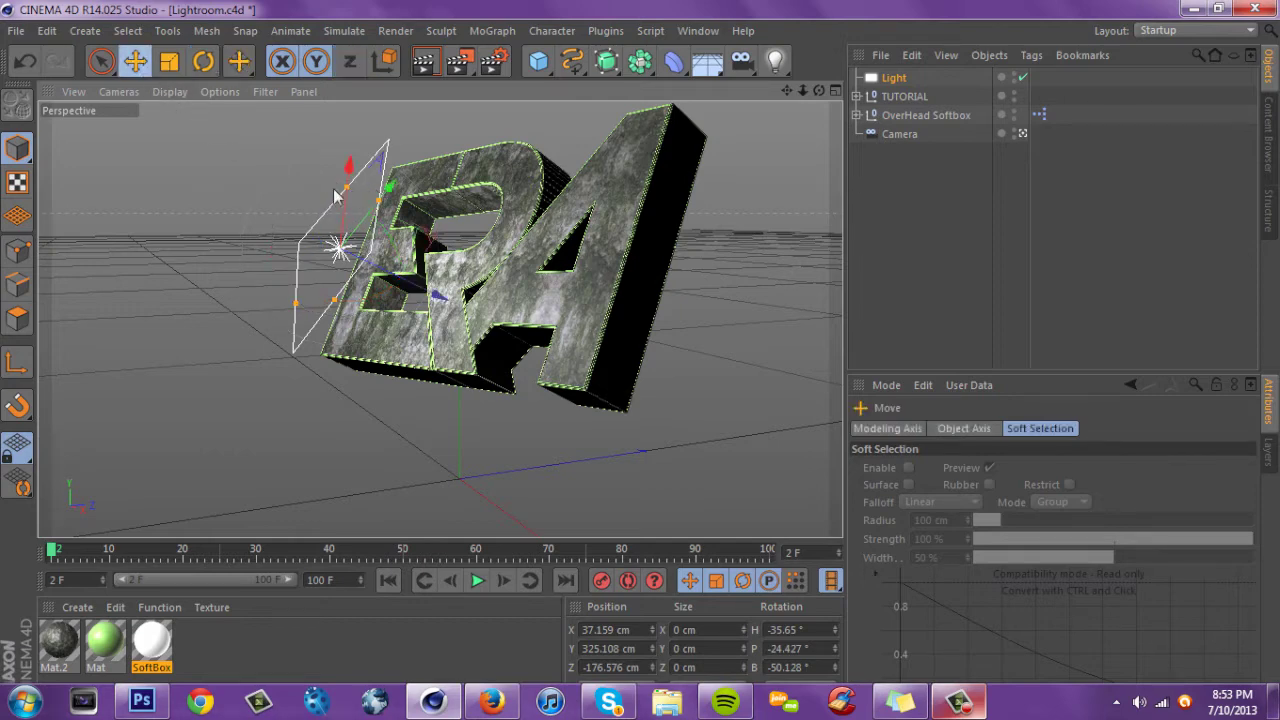
pyautogui.moveTo(427, 294); pyautogui.dragTo(314, 194)
pyautogui.moveTo(819, 92); pyautogui.dragTo(890, 80)
# Lower the area light's intensity to 41 %
pyautogui.click(897, 96)
pyautogui.click(894, 79)
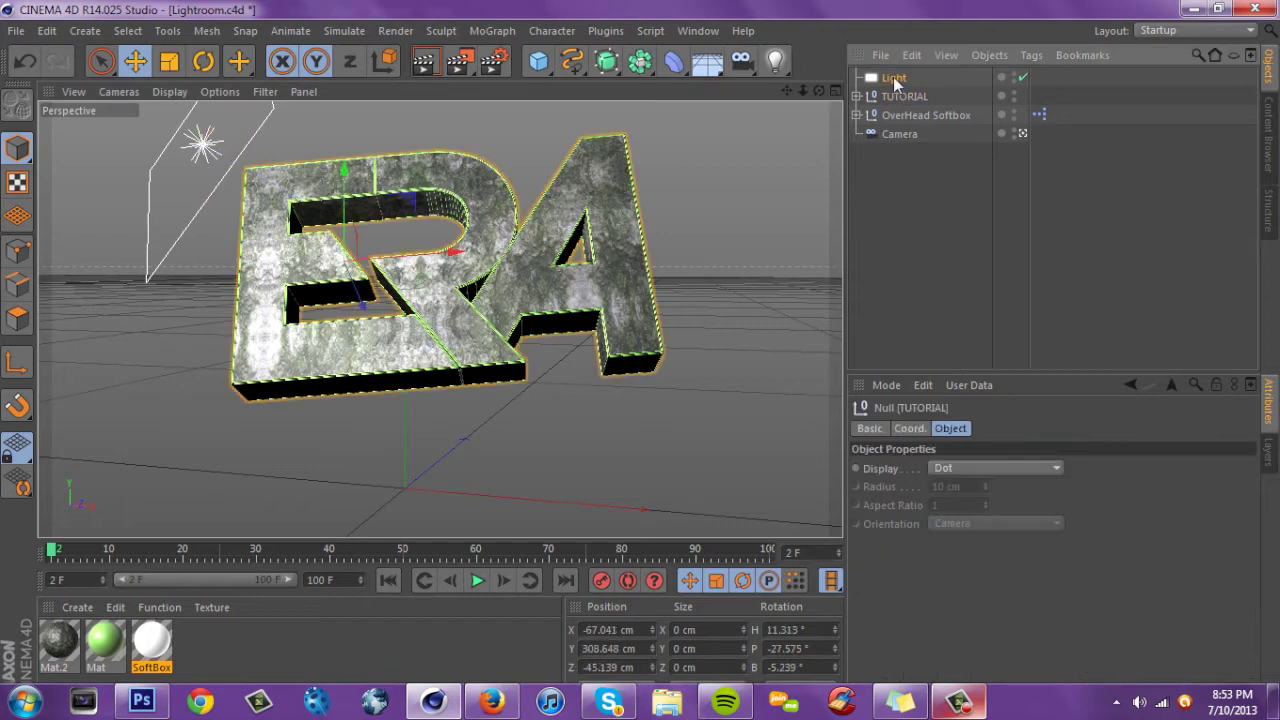
pyautogui.moveTo(1085, 542)
pyautogui.mouseDown()
pyautogui.moveTo(1068, 540)
pyautogui.moveTo(1099, 541)
pyautogui.mouseUp()
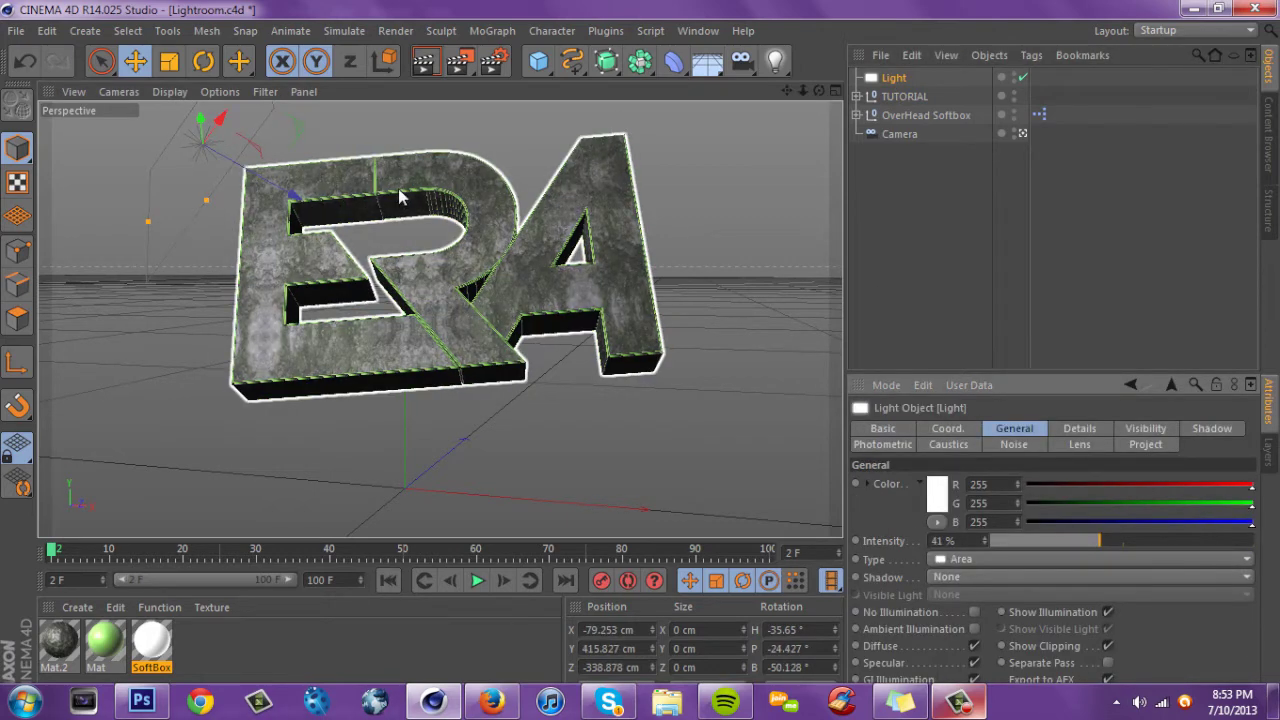
# Duplicate the area light to about X 318, Y 301, Z -688 cm and rotate the copy to about H 35°, P -22°, B -15°
pyautogui.keyDown('ctrl'); pyautogui.moveTo(138, 303); pyautogui.dragTo(570, 436); pyautogui.keyUp('ctrl')
pyautogui.click(203, 62)
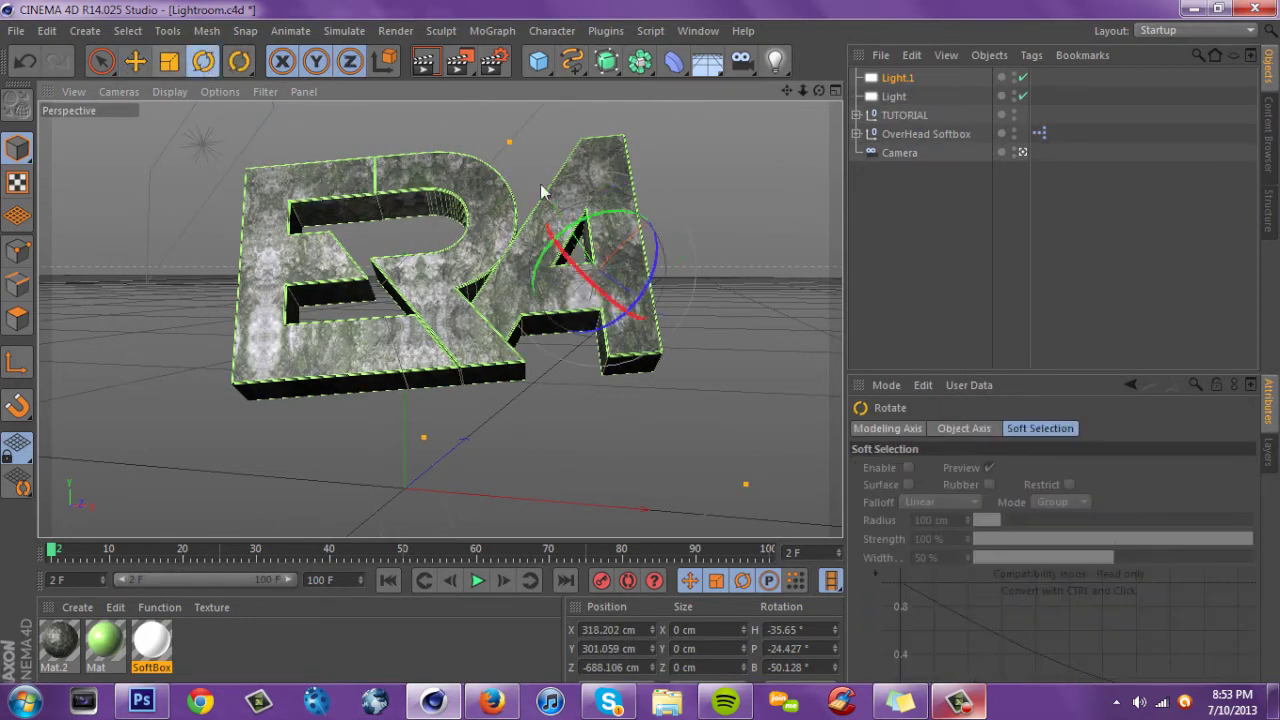
pyautogui.moveTo(640, 250); pyautogui.dragTo(633, 295)
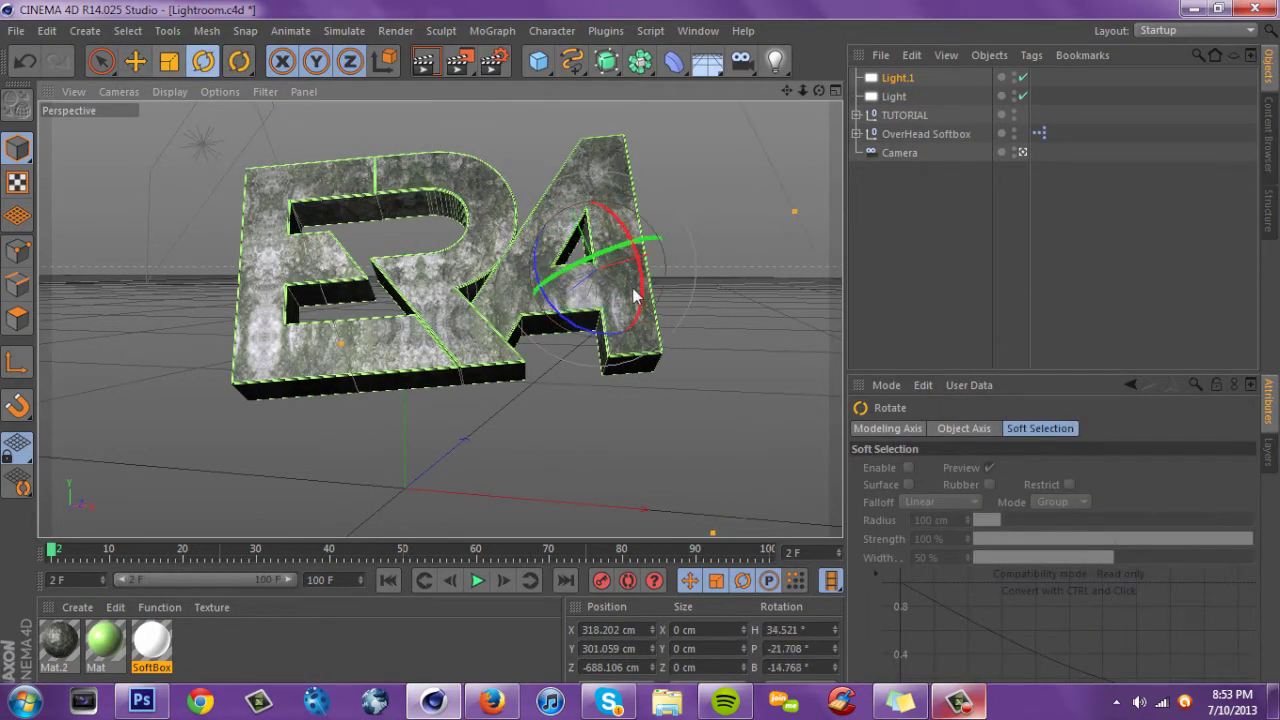
# Reposition the copied area light beside the A at about X 359, Y 318, Z -685 cm
pyautogui.click(169, 61)
pyautogui.moveTo(583, 258); pyautogui.dragTo(763, 205)
pyautogui.click(136, 62)
# Lower the intensity of Light.1 to 28 % and of Light to 29 %
pyautogui.click(905, 96)
pyautogui.click(891, 61)
pyautogui.click(888, 62)
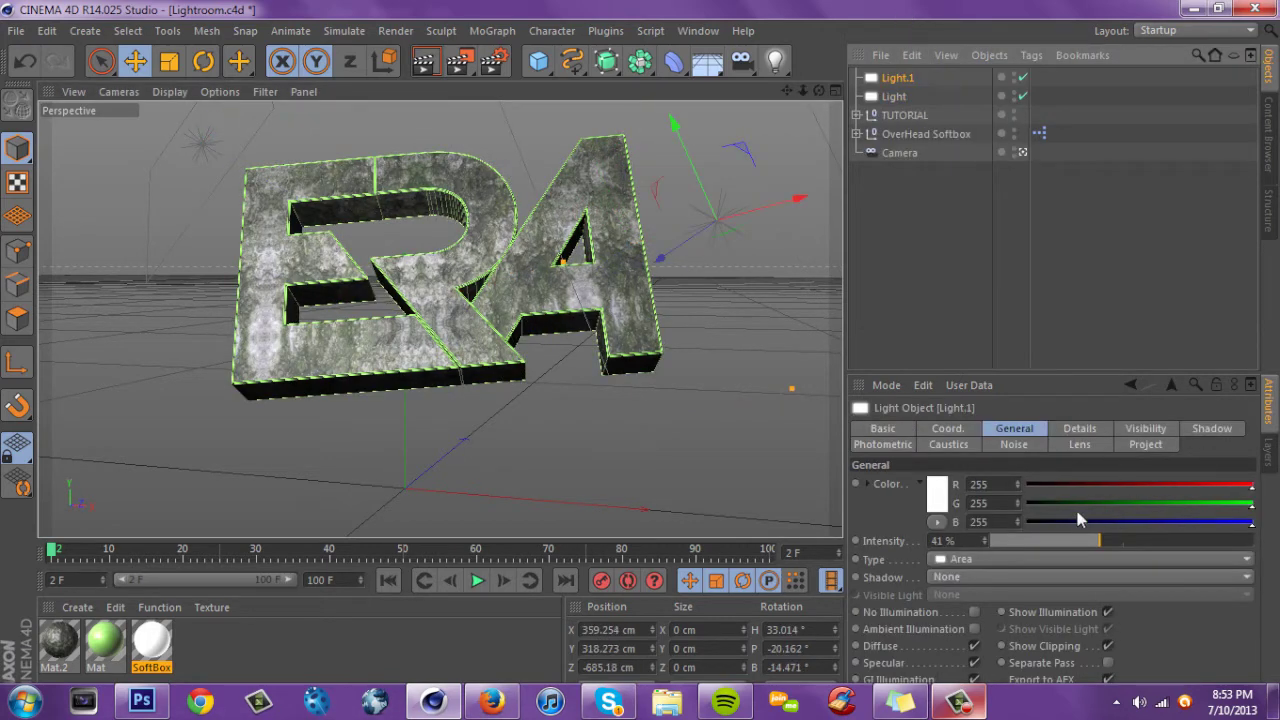
pyautogui.click(1066, 541)
pyautogui.click(901, 97)
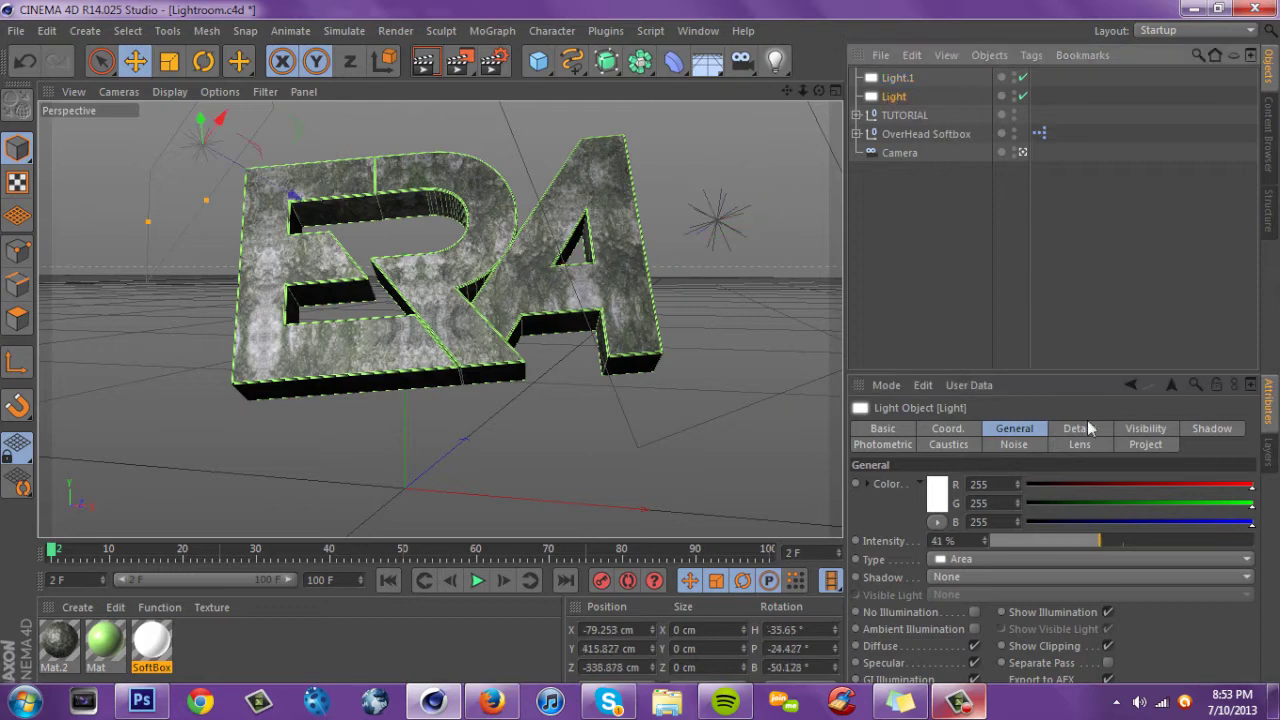
pyautogui.moveTo(1061, 541)
pyautogui.mouseDown()
pyautogui.moveTo(1030, 542)
pyautogui.moveTo(1068, 537)
pyautogui.mouseUp()
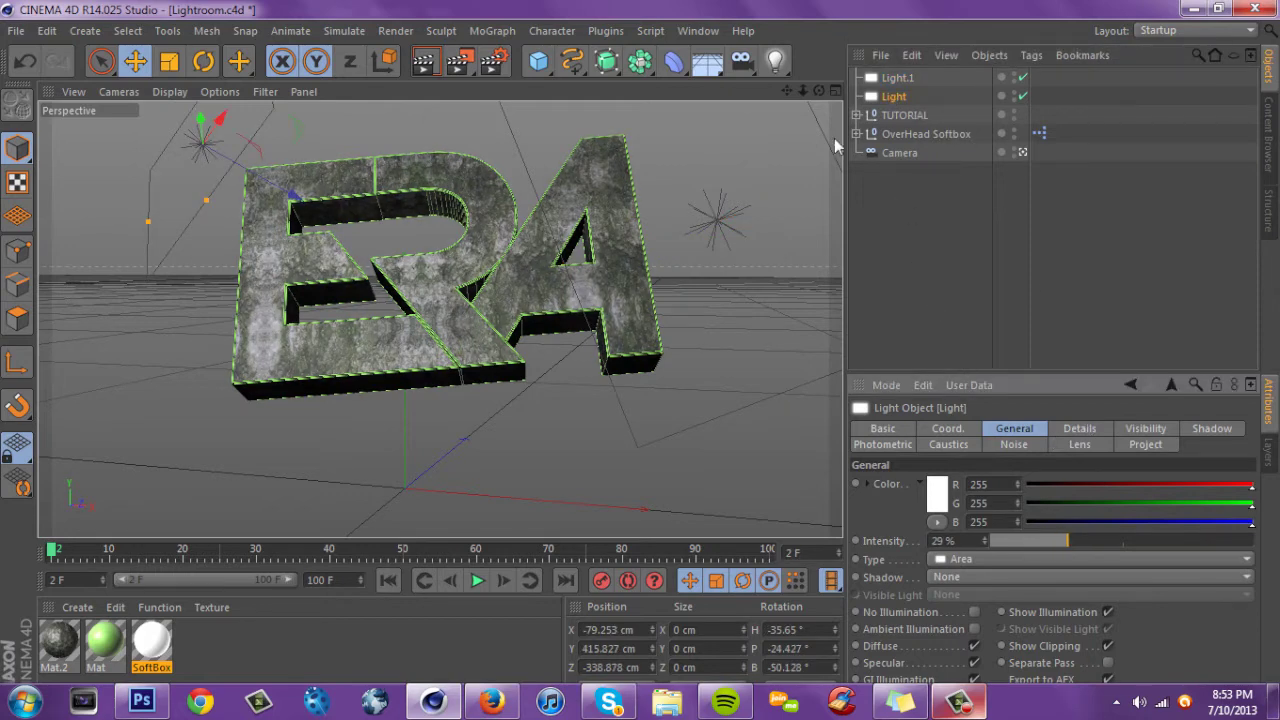
pyautogui.moveTo(787, 92); pyautogui.dragTo(802, 114)
pyautogui.click(884, 82)
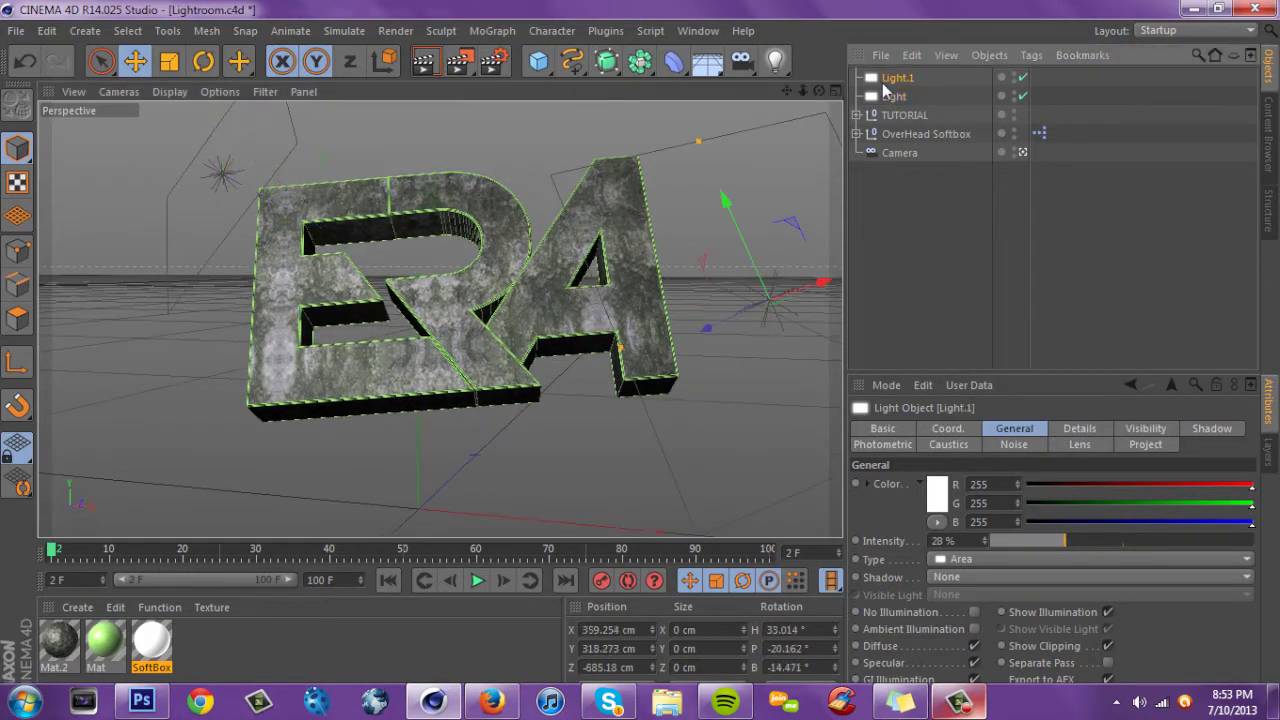
# Delete both area lights, Light.1 and Light, from the scene
pyautogui.press('Delete')
pyautogui.click(884, 84)
pyautogui.press('Delete')
# Add an omni light and an Array object, and nest the light inside the array
pyautogui.moveTo(777, 64); pyautogui.dragTo(812, 87)
pyautogui.moveTo(645, 63); pyautogui.dragTo(706, 86)
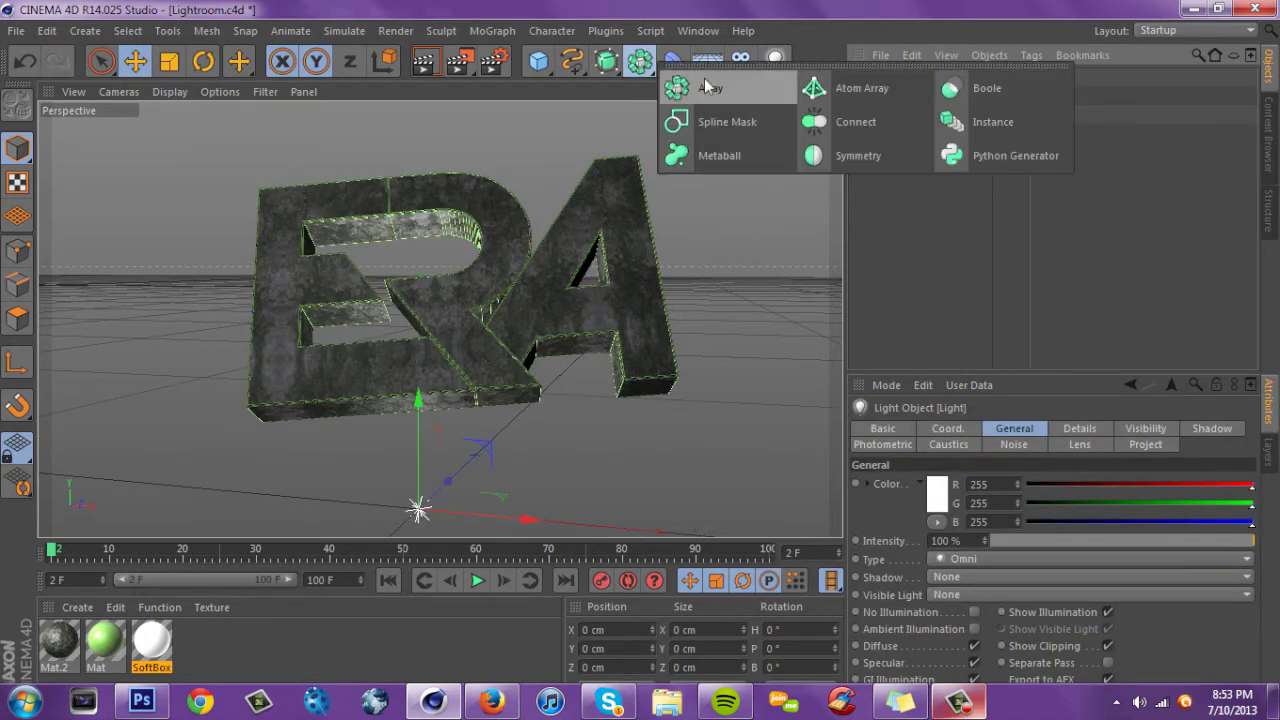
pyautogui.click(710, 88)
pyautogui.moveTo(799, 94); pyautogui.dragTo(788, 92)
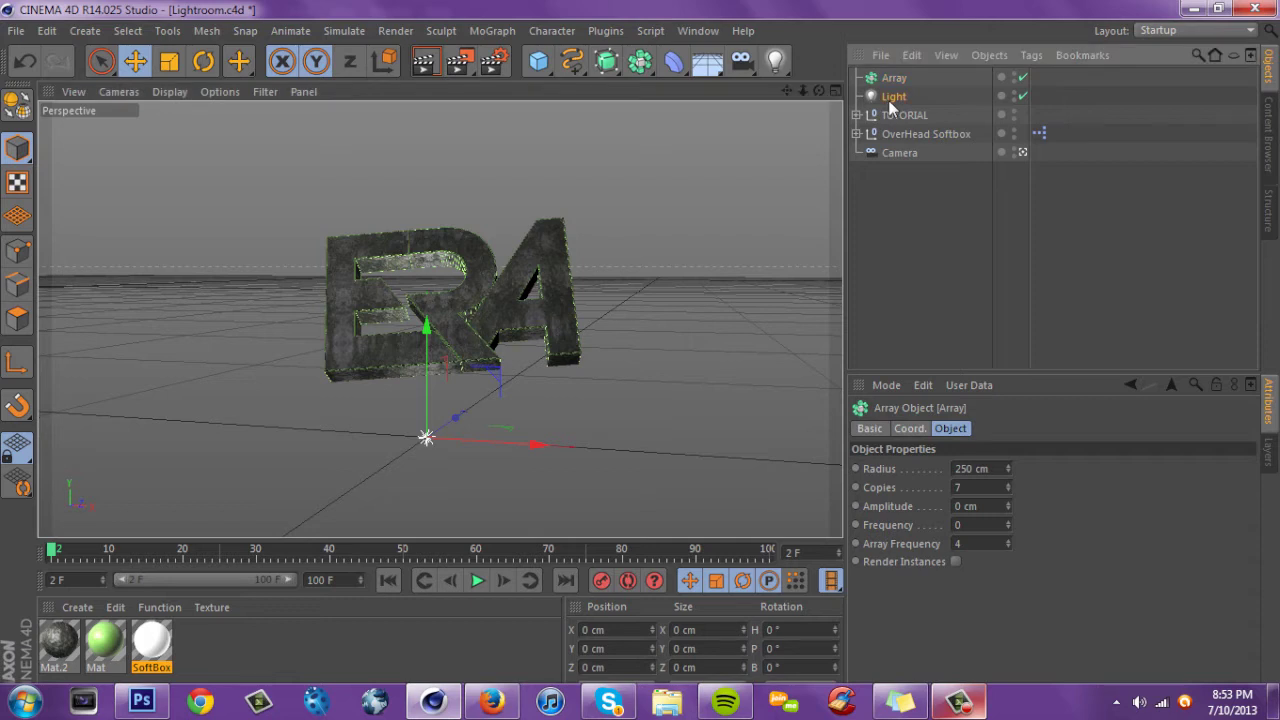
pyautogui.click(891, 98)
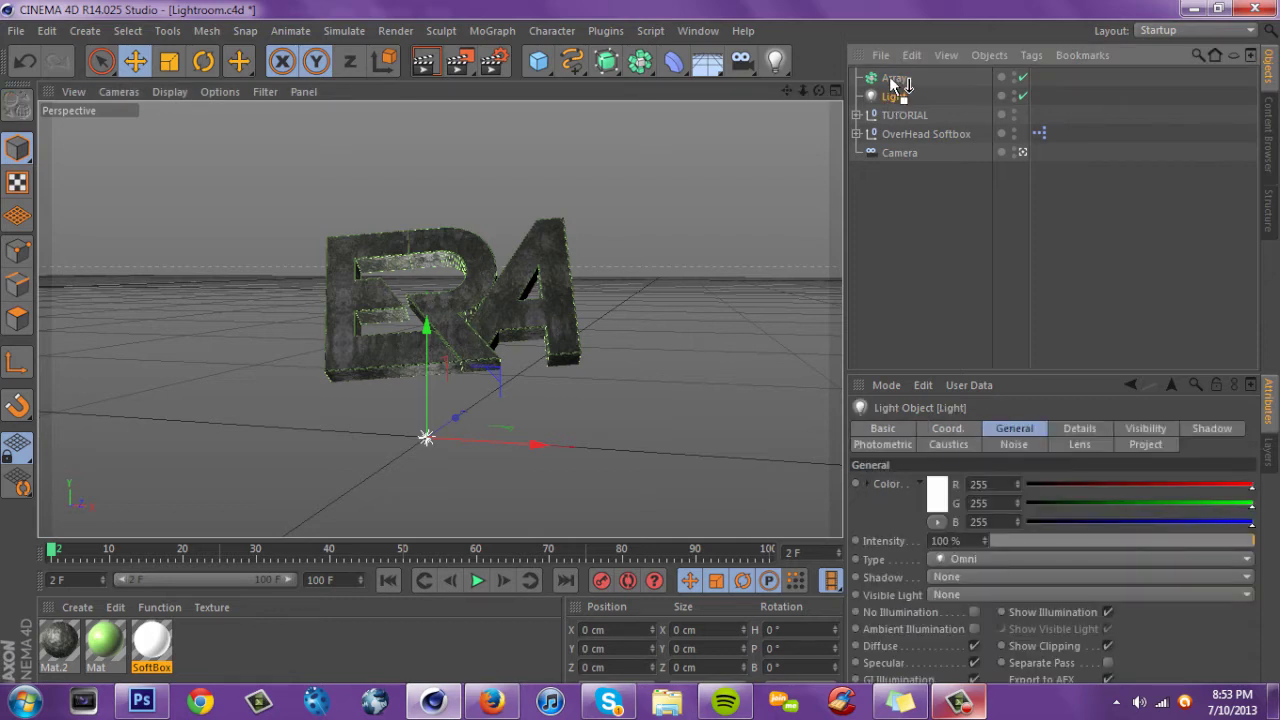
pyautogui.moveTo(890, 78); pyautogui.dragTo(611, 349)
# Set the light array to 6 copies with a radius of 854 cm
pyautogui.click(893, 79)
pyautogui.moveTo(819, 91); pyautogui.dragTo(795, 135)
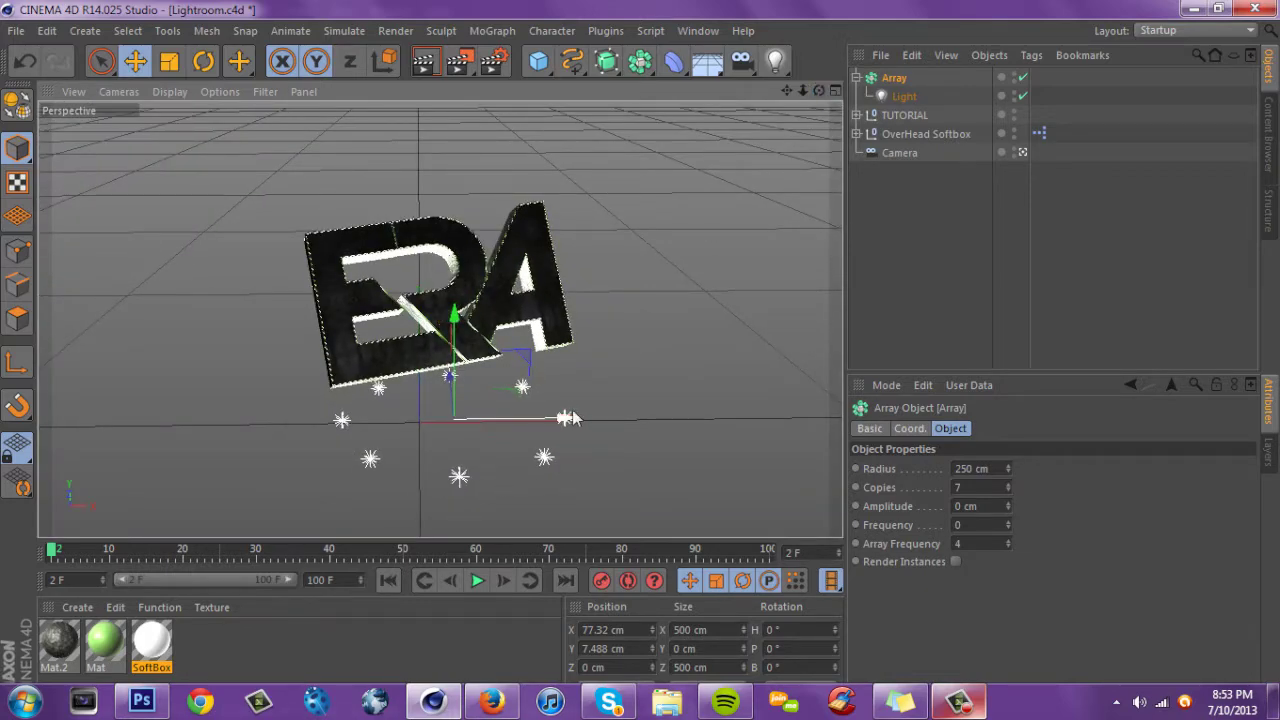
pyautogui.moveTo(1008, 487)
pyautogui.mouseDown()
pyautogui.moveTo(1008, 423)
pyautogui.moveTo(1008, 464)
pyautogui.mouseUp()
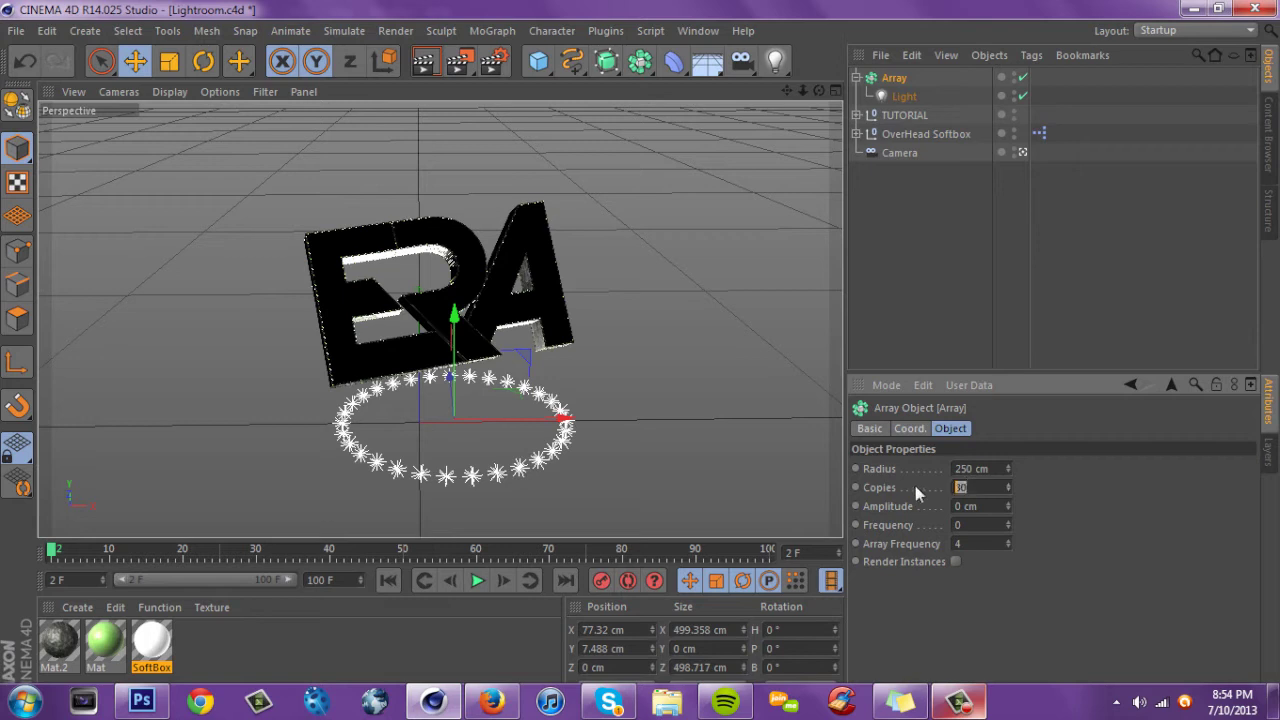
pyautogui.write('6')
pyautogui.press('Return')
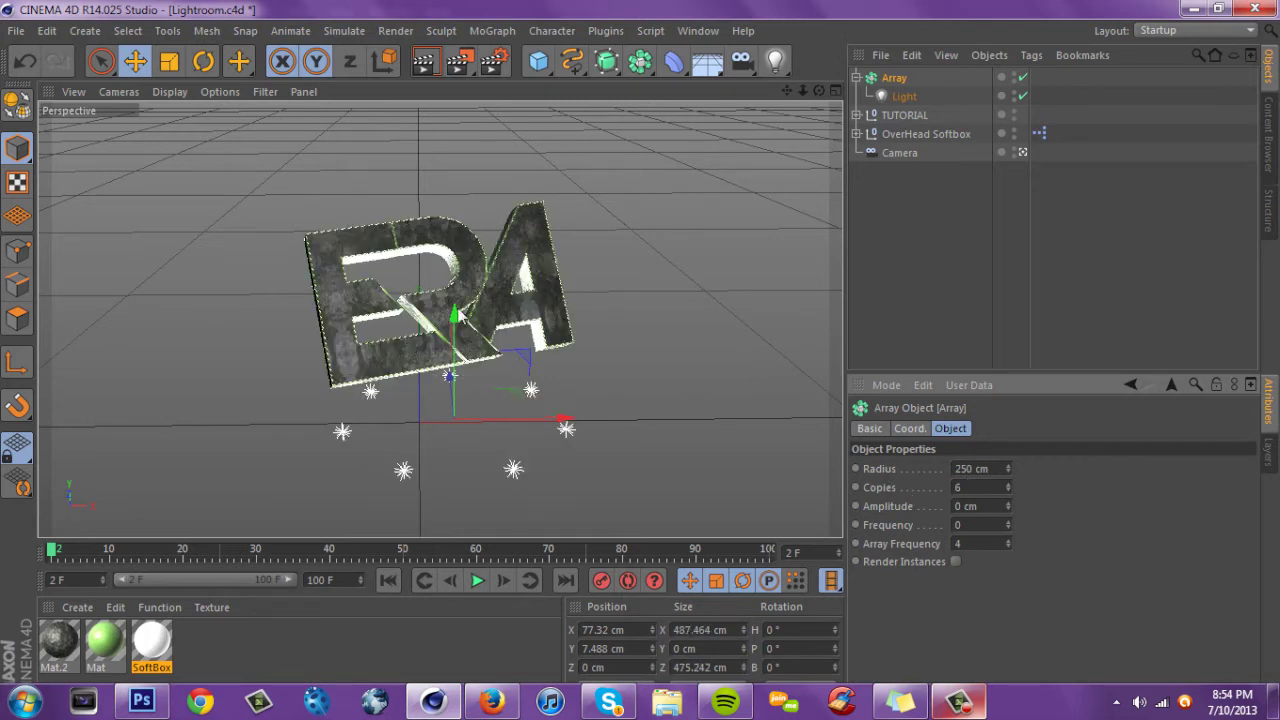
pyautogui.moveTo(1008, 468); pyautogui.dragTo(1008, 428)
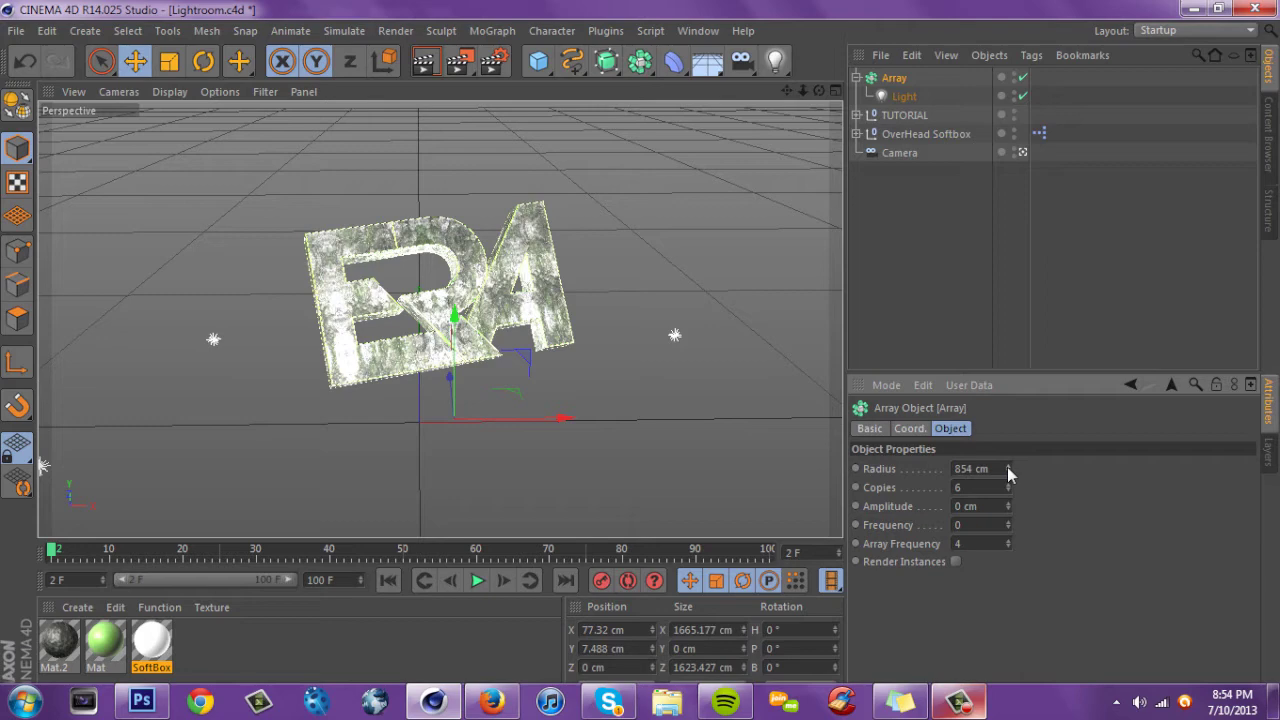
# Lower the intensity of the light inside the array to 34 %
pyautogui.moveTo(790, 92); pyautogui.dragTo(150, 95)
pyautogui.click(899, 99)
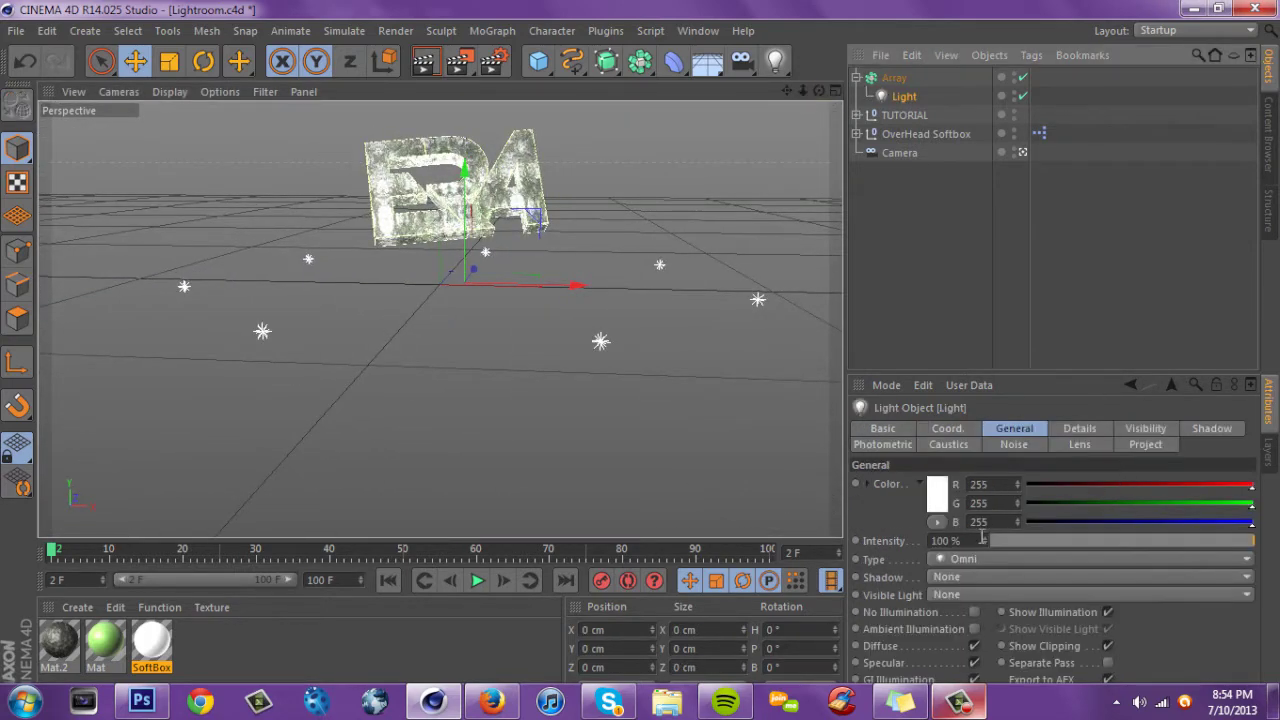
pyautogui.moveTo(1083, 544)
pyautogui.mouseDown()
pyautogui.moveTo(1060, 545)
pyautogui.moveTo(1080, 546)
pyautogui.mouseUp()
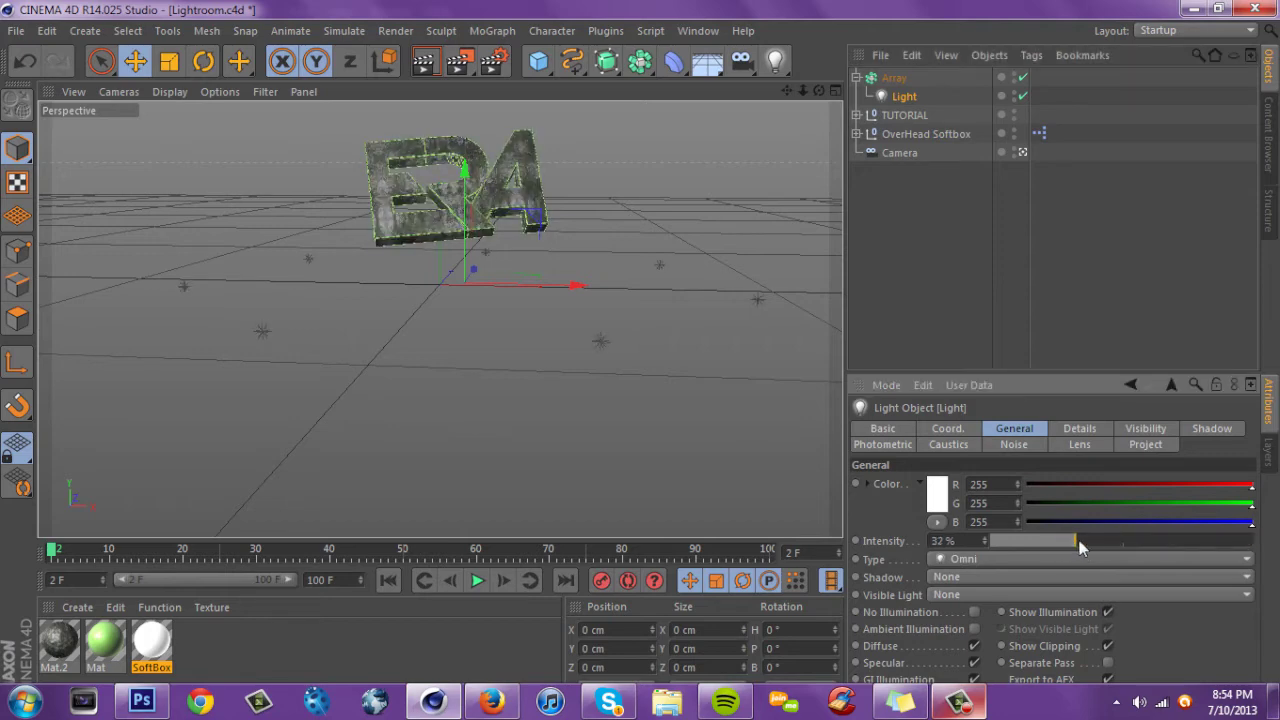
pyautogui.moveTo(803, 91)
pyautogui.mouseDown()
pyautogui.moveTo(940, 90)
pyautogui.moveTo(768, 344)
pyautogui.moveTo(758, 336)
pyautogui.moveTo(801, 90)
pyautogui.moveTo(775, 75)
pyautogui.mouseUp()
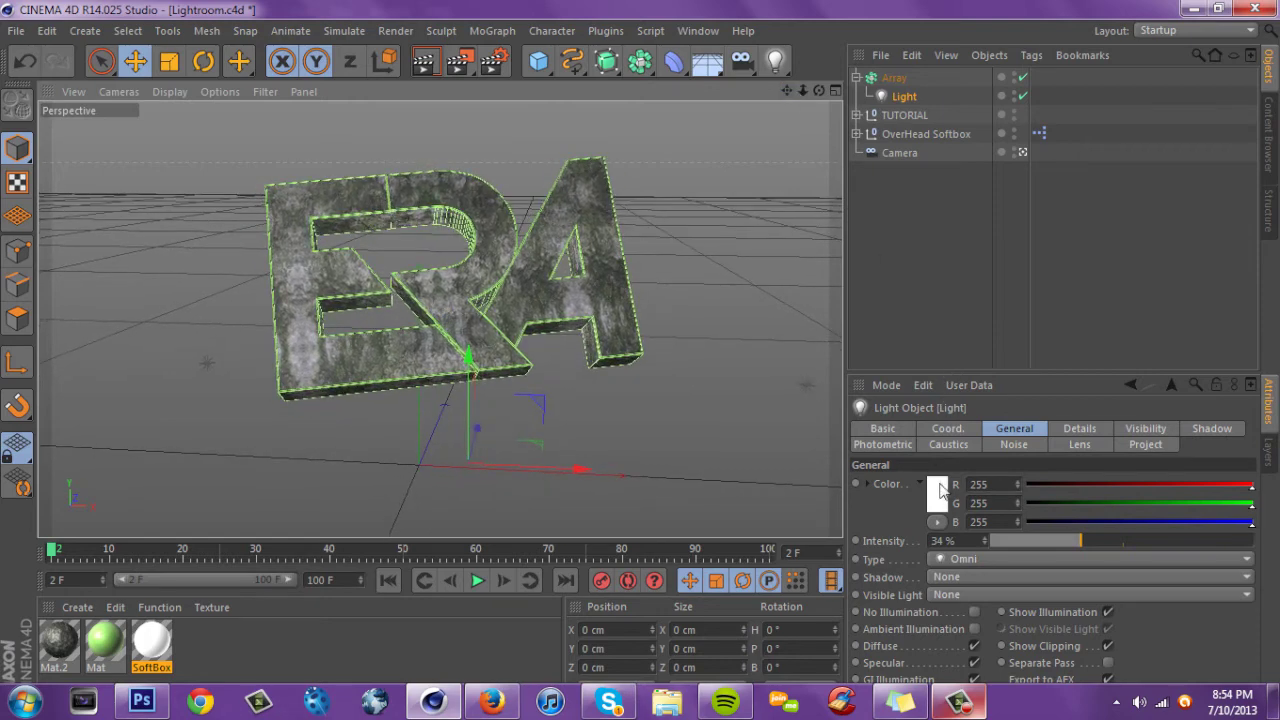
# Try a cyan tint on the array's light by lowering its red value, and restore the colour to white
pyautogui.click(1148, 487)
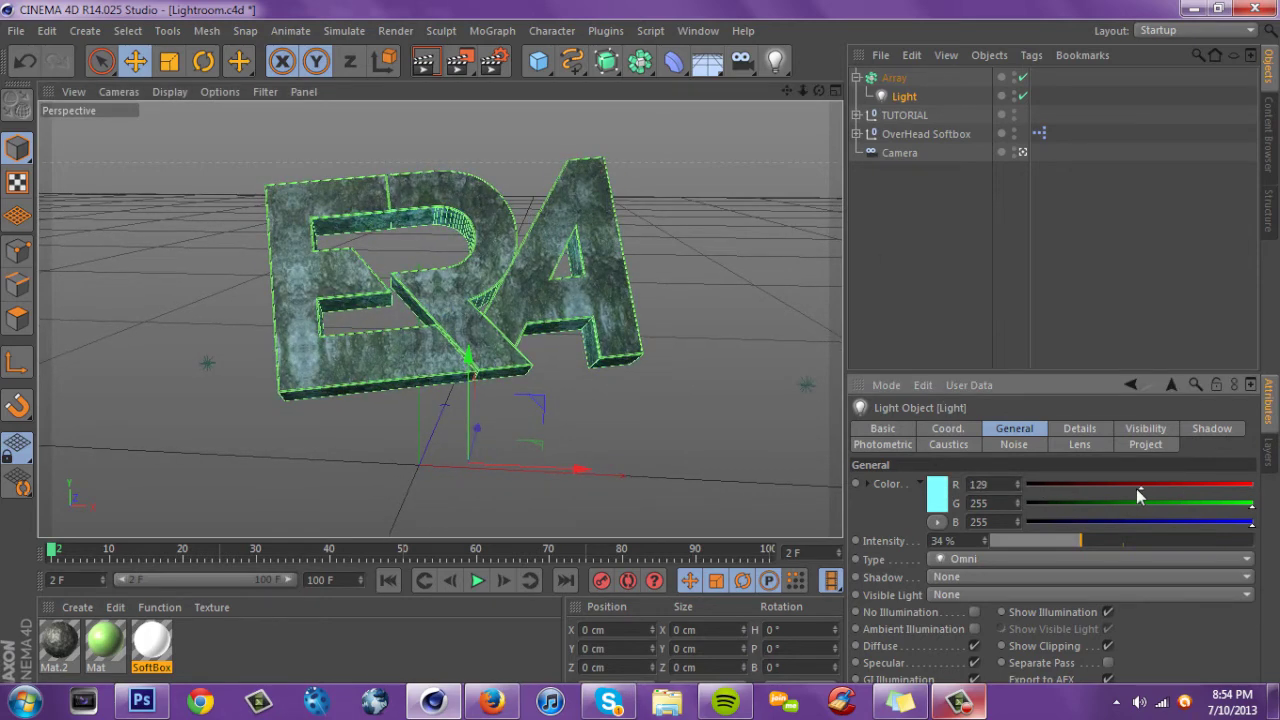
pyautogui.moveTo(1056, 495); pyautogui.dragTo(1178, 493)
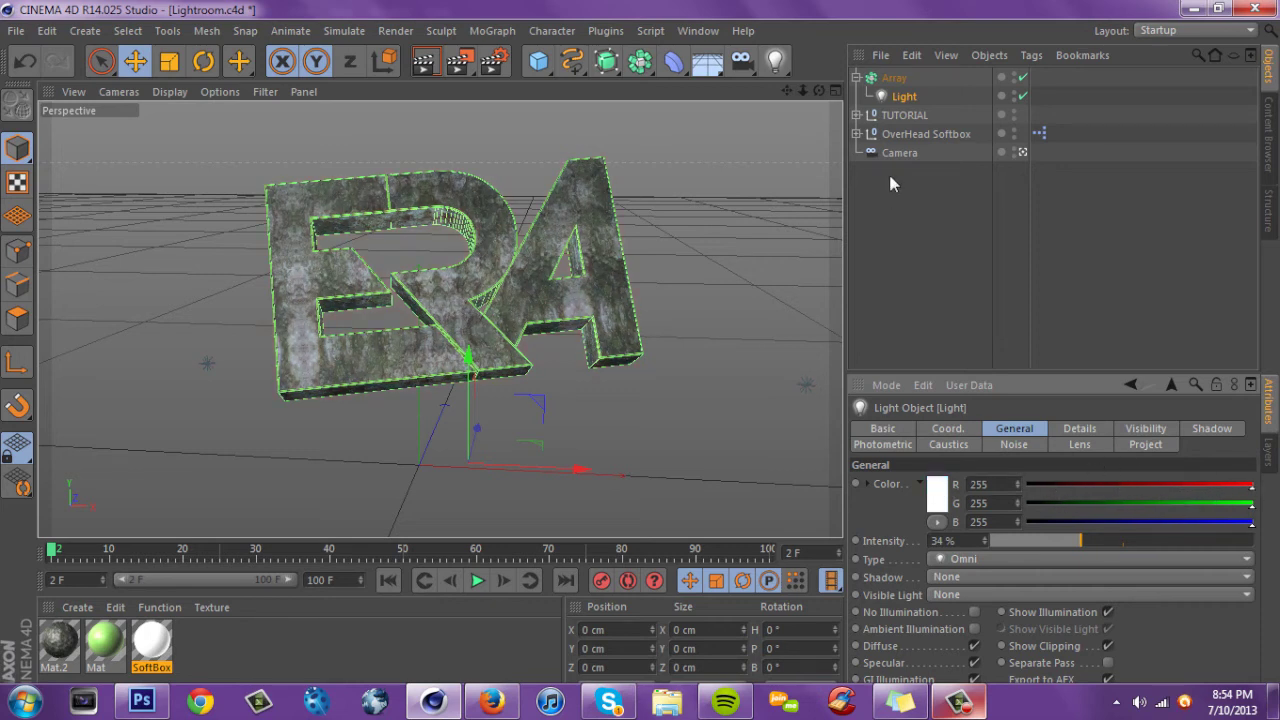
# Examine how the ring of lights illuminates the ERA text from several sides and distances
pyautogui.moveTo(787, 91); pyautogui.dragTo(730, 97)
pyautogui.moveTo(803, 91); pyautogui.dragTo(793, 178)
pyautogui.moveTo(802, 90); pyautogui.dragTo(784, 3)
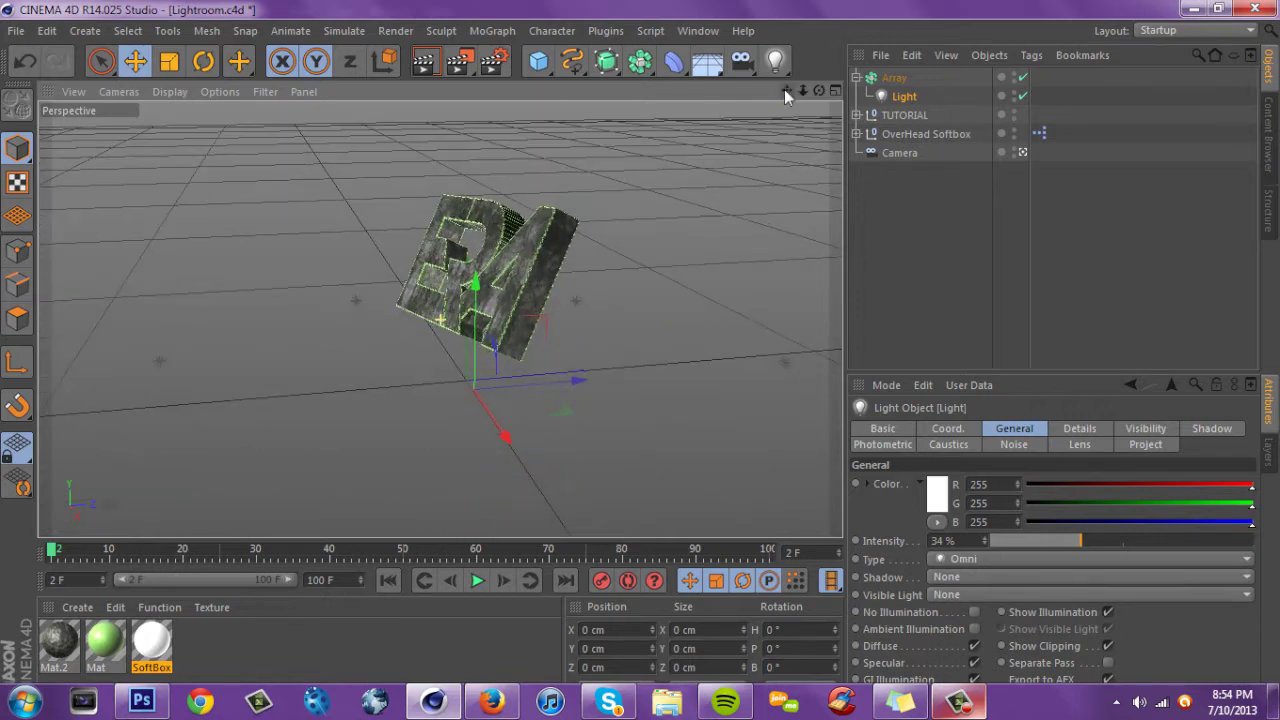
pyautogui.moveTo(802, 90); pyautogui.dragTo(930, 40)
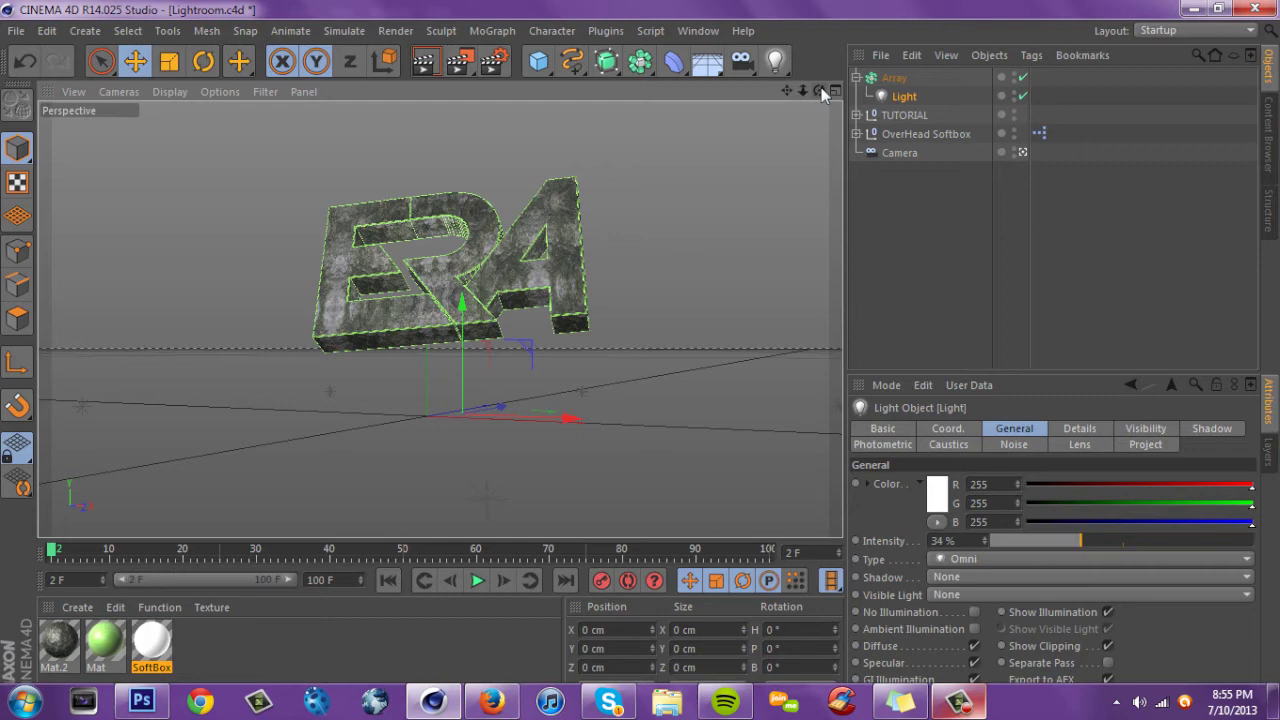
pyautogui.moveTo(821, 89)
pyautogui.mouseDown()
pyautogui.moveTo(900, 150)
pyautogui.moveTo(822, 92)
pyautogui.mouseUp()
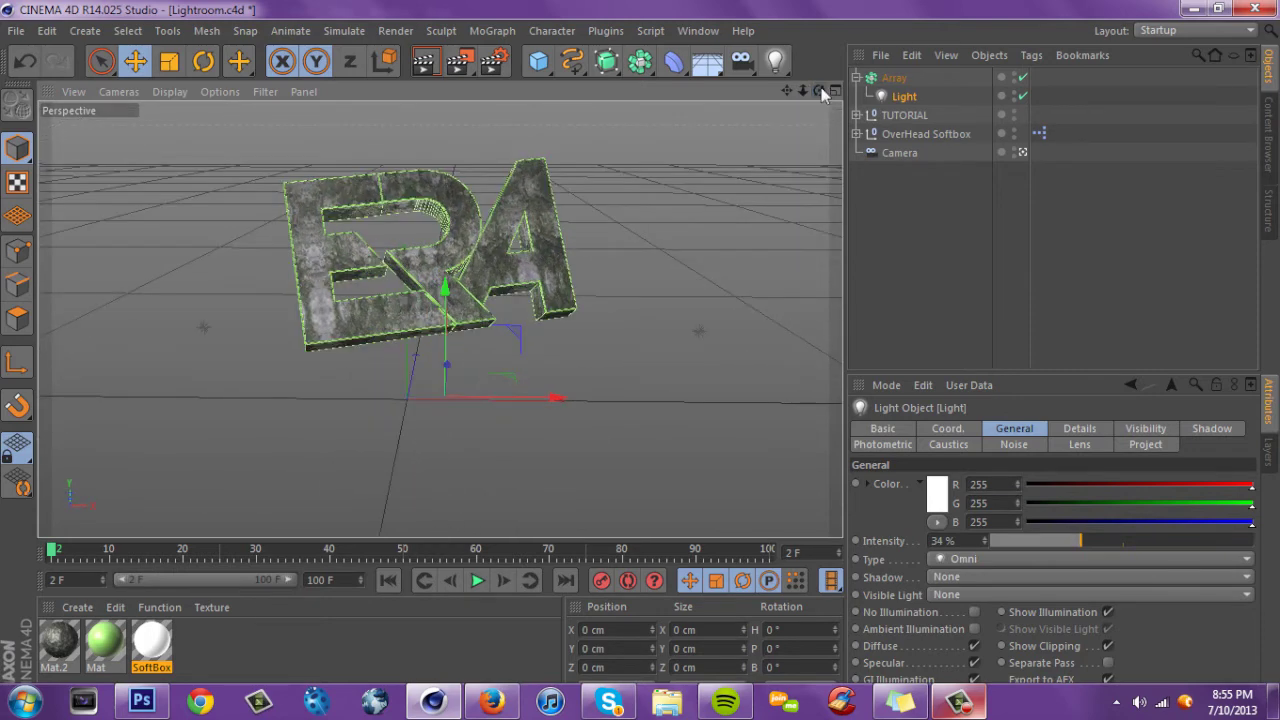
# Review the Ambient Occlusion and Sharpen Filter render settings and the list of available render effects
pyautogui.click(495, 62)
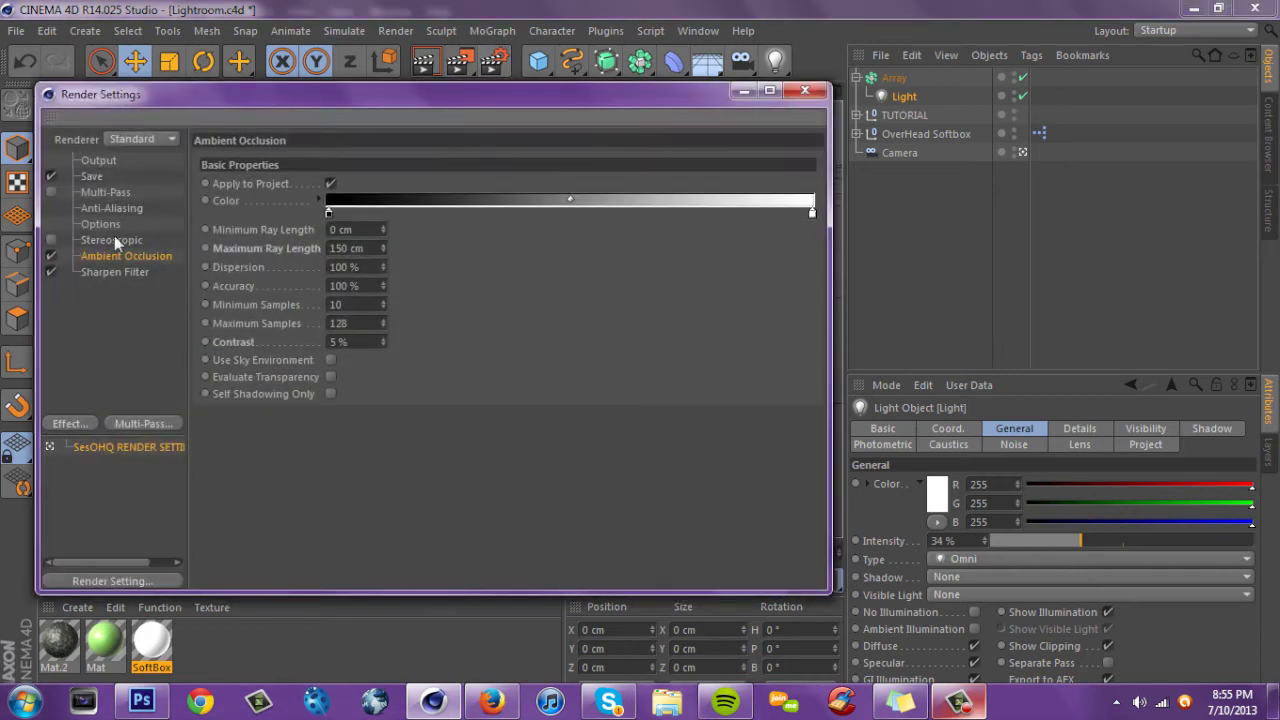
pyautogui.click(116, 273)
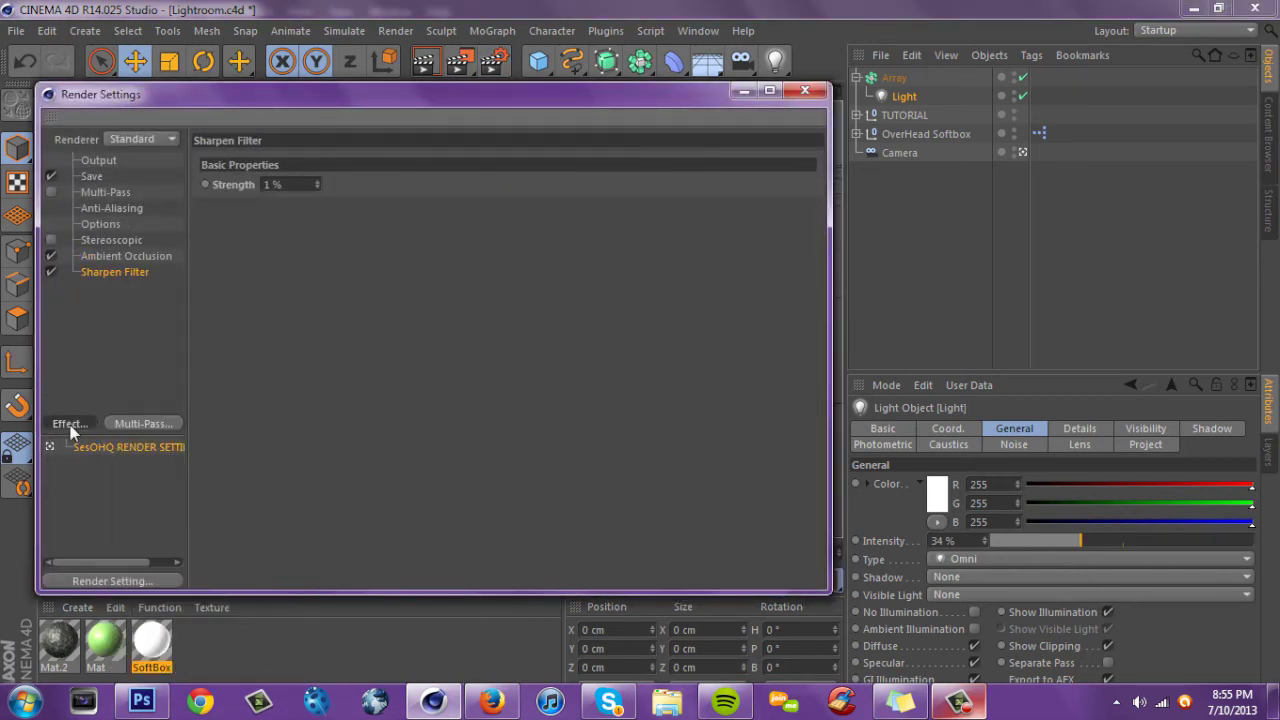
pyautogui.click(70, 425)
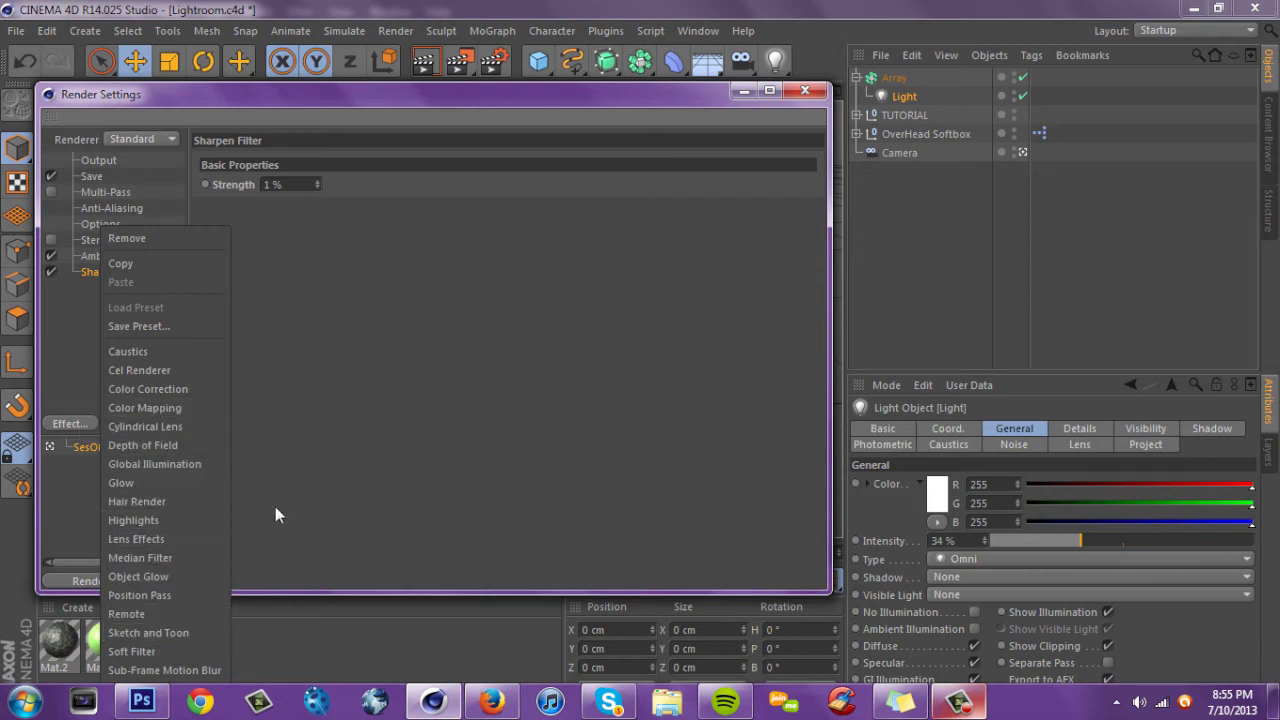
pyautogui.click(443, 373)
pyautogui.click(805, 92)
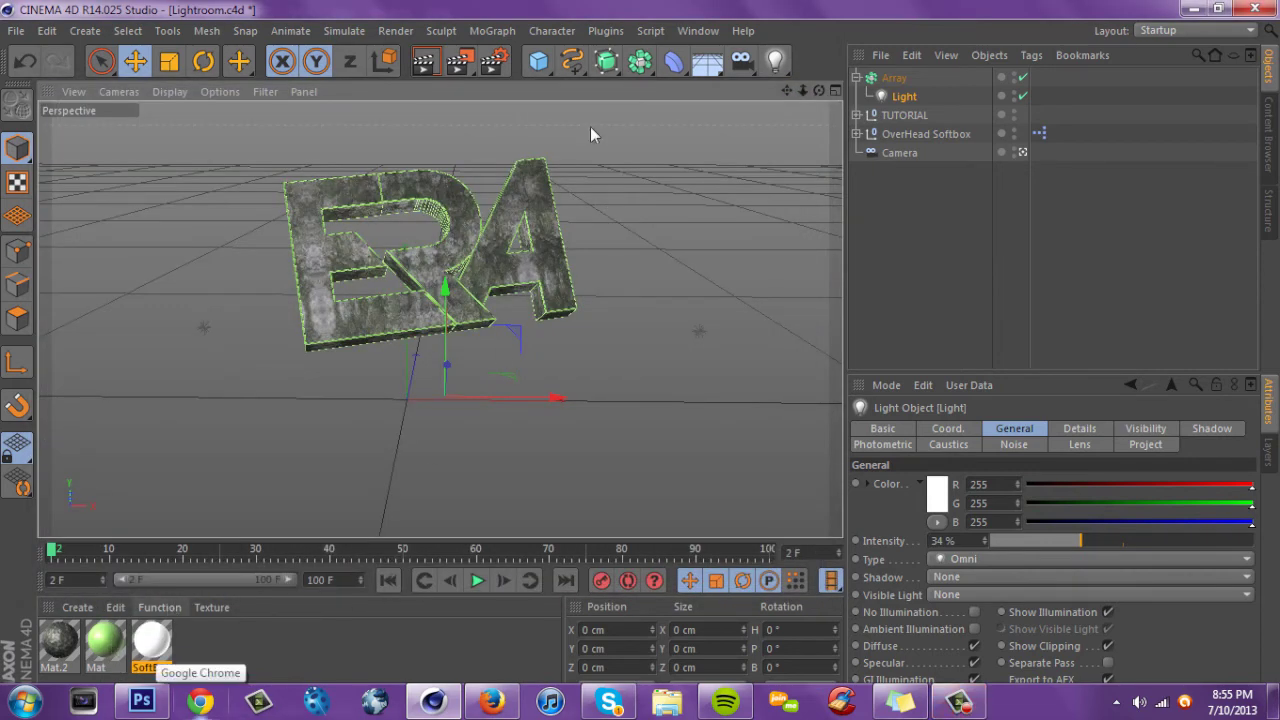
pyautogui.moveTo(788, 92); pyautogui.dragTo(950, 52)
pyautogui.moveTo(804, 91); pyautogui.dragTo(825, 112)
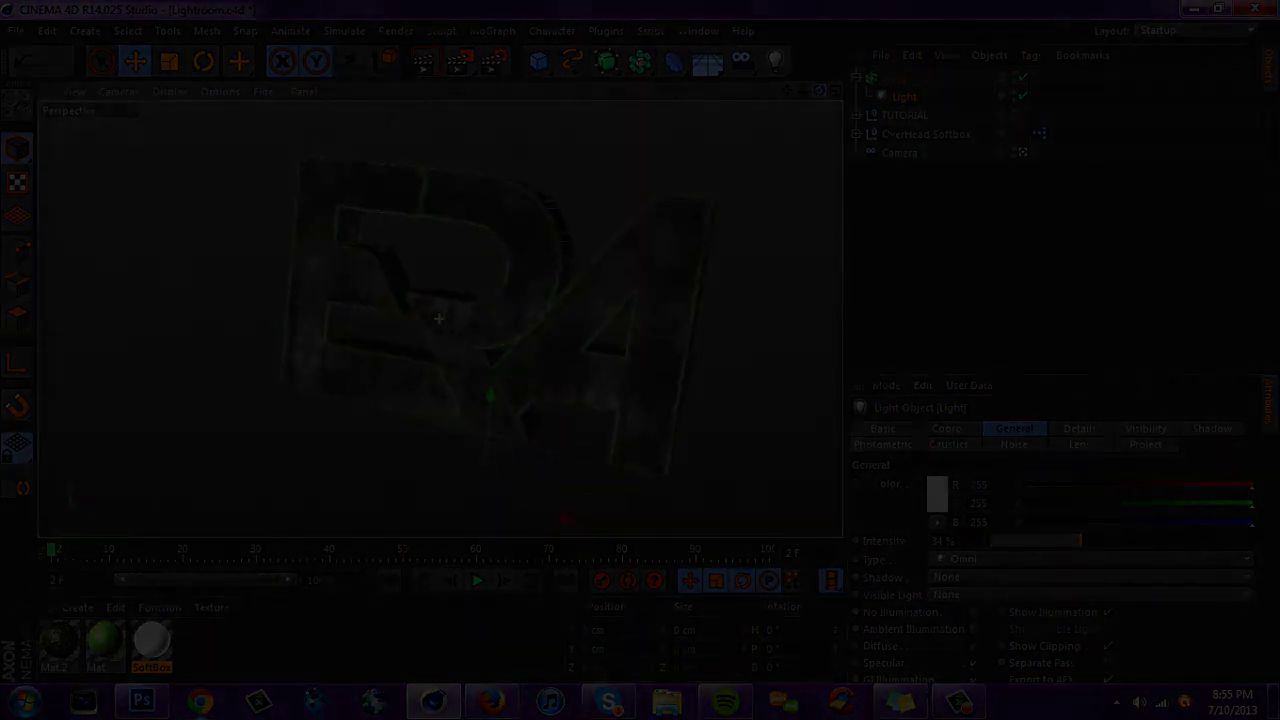